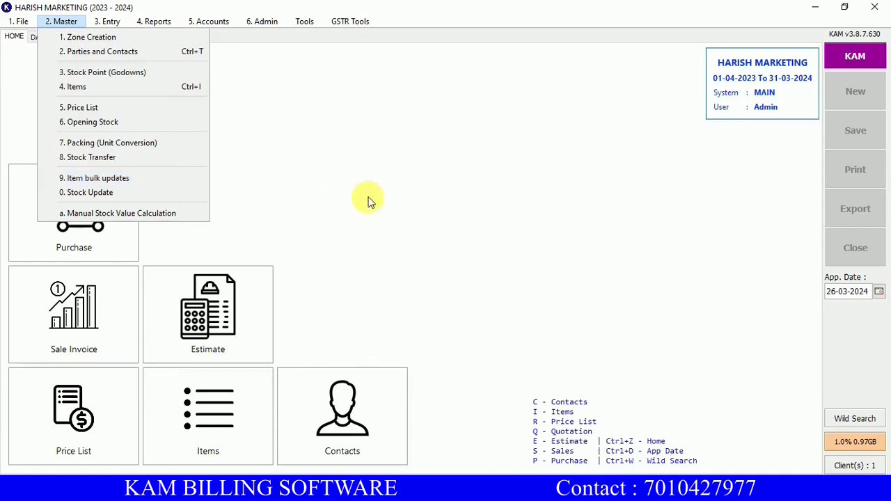
Open the Items master, look through the item list and load the JR CONE BUTTERSCOTCH (65ML*20PCS) record.
{"action": "left_click", "coordinate": [244, 408]}
{"action": "scroll", "coordinate": [557, 229], "scroll_direction": "down", "scroll_amount": 4}
{"action": "scroll", "coordinate": [555, 253], "scroll_direction": "up", "scroll_amount": 4}
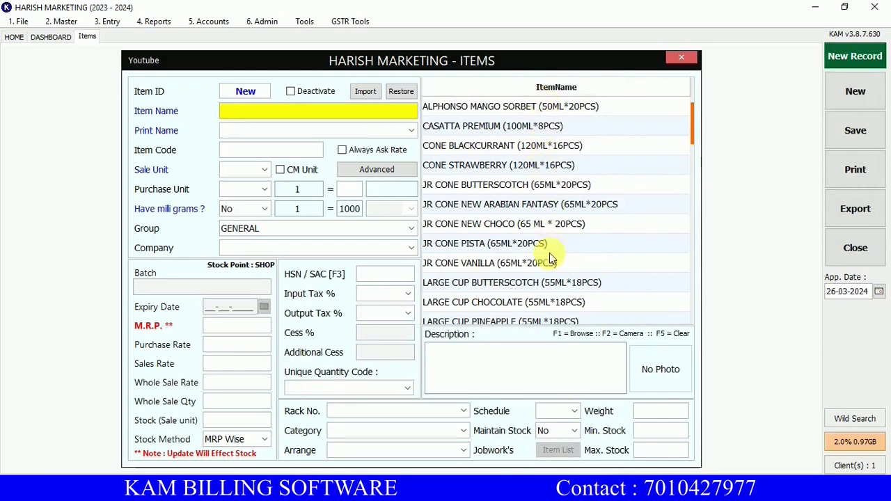
{"action": "scroll", "coordinate": [551, 279], "scroll_direction": "down", "scroll_amount": 4}
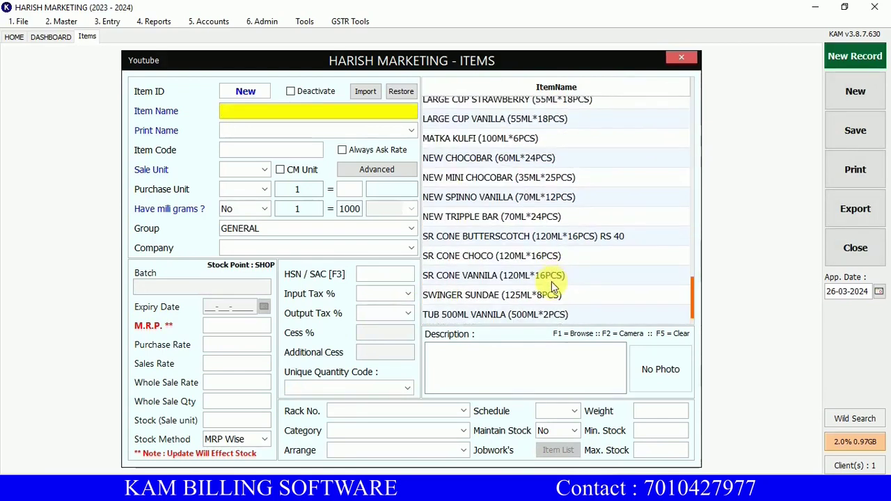
{"action": "scroll", "coordinate": [552, 281], "scroll_direction": "up", "scroll_amount": 4}
{"action": "left_click", "coordinate": [462, 188]}
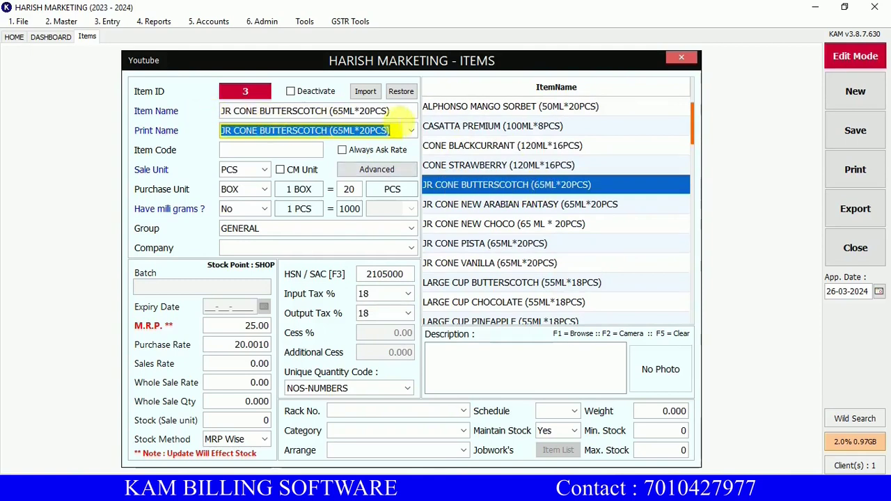
Review the item's name, print name, item code, sale unit, purchase unit and pieces per box.
{"action": "left_click", "coordinate": [401, 112]}
{"action": "key", "text": "Return"}
{"action": "key", "text": "Return"}
{"action": "key", "text": "shift+Tab"}
{"action": "key", "text": "Return"}
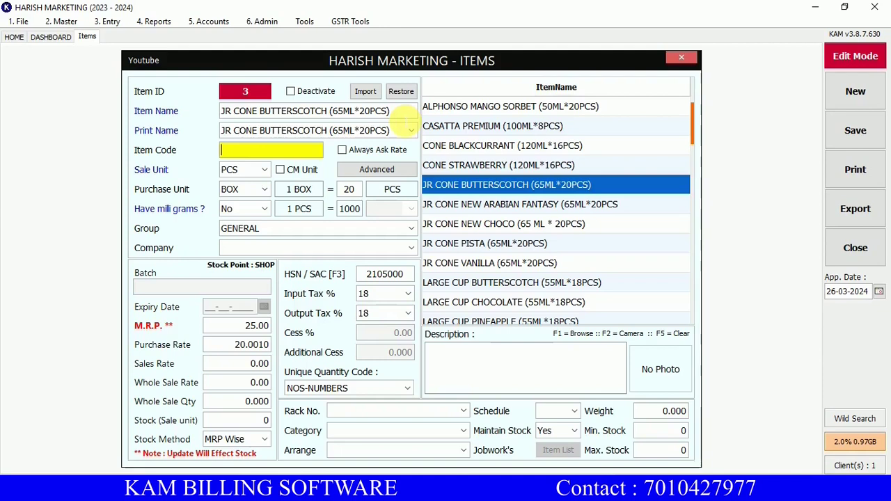
{"action": "key", "text": "Return"}
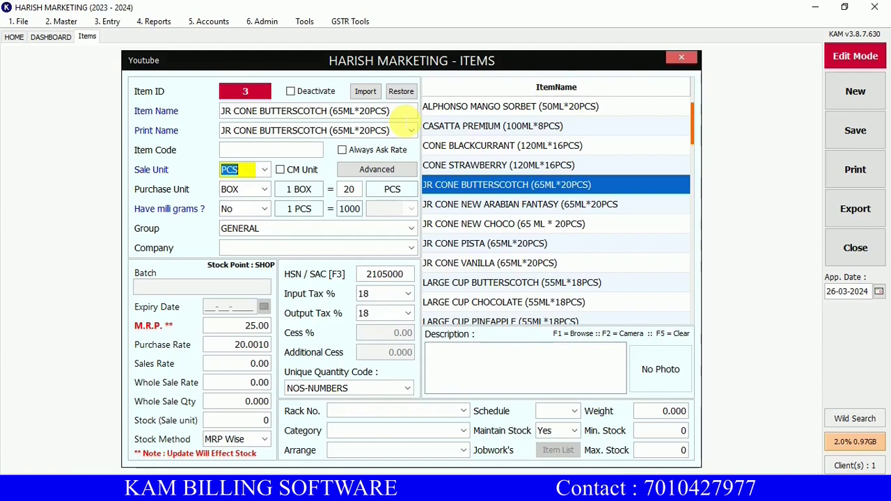
{"action": "key", "text": "Return"}
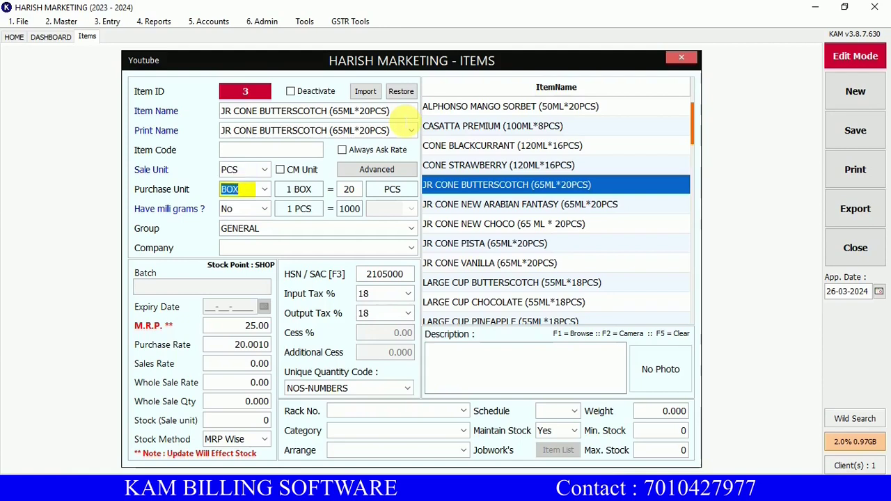
{"action": "key", "text": "Return"}
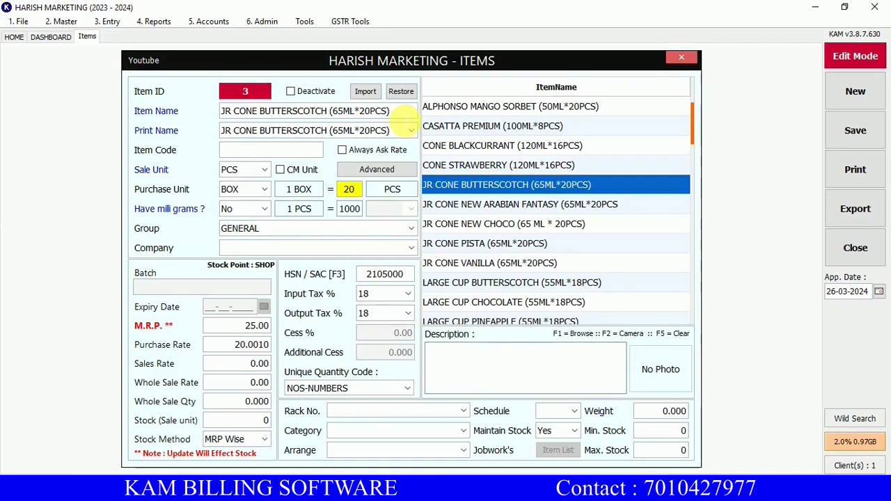
Compare the pack size in the item name with the box quantity, and review the milligram, group, company and M.R.P. fields.
{"action": "left_click_drag", "start_coordinate": [330, 111], "coordinate": [356, 191]}
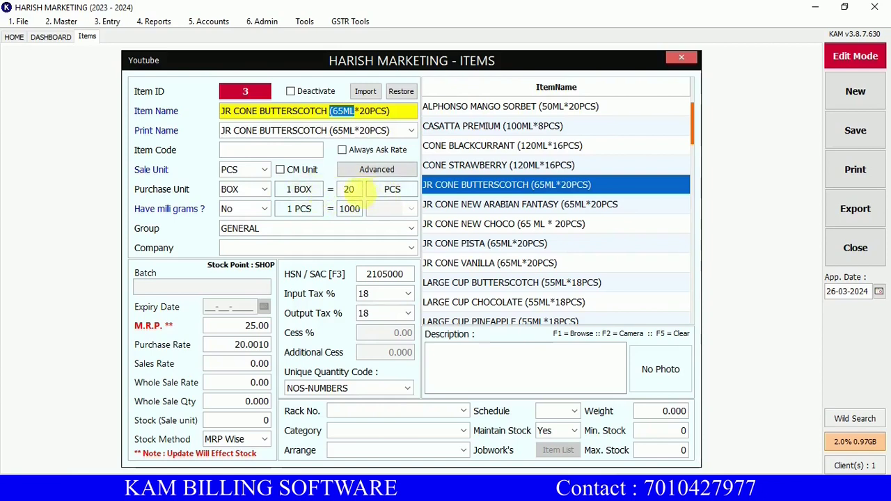
{"action": "left_click", "coordinate": [359, 193]}
{"action": "key", "text": "Return"}
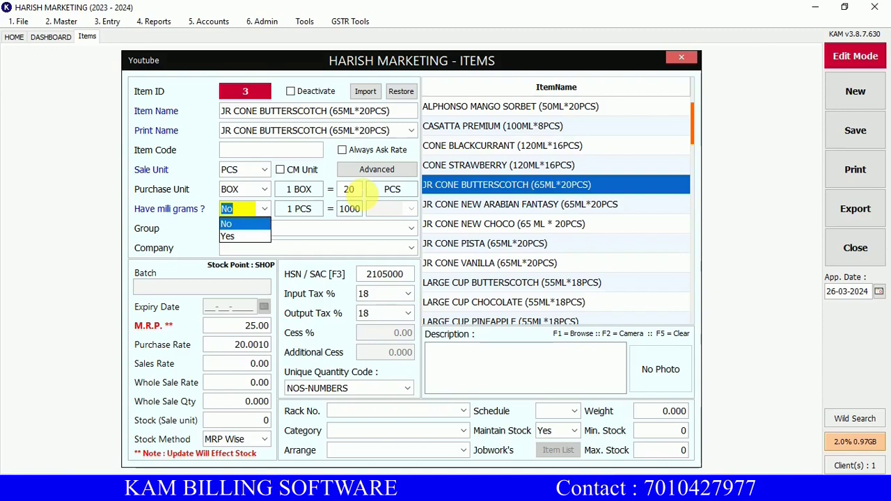
{"action": "key", "text": "Return"}
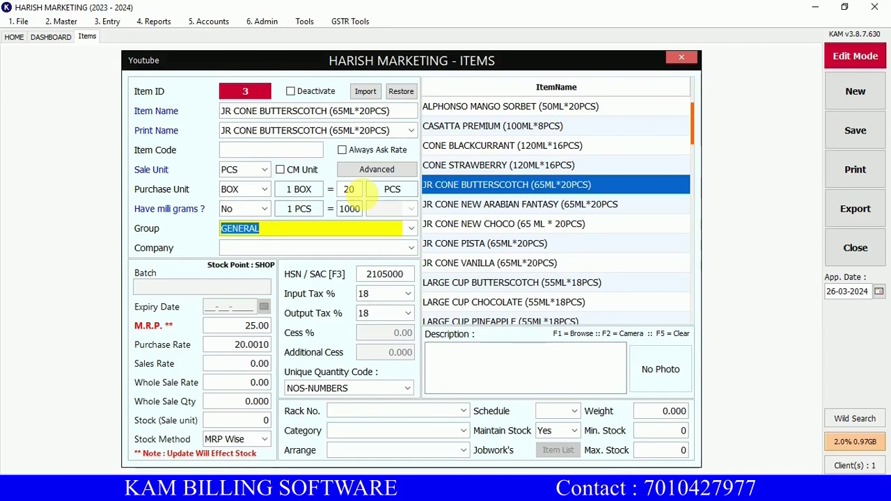
{"action": "key", "text": "Return"}
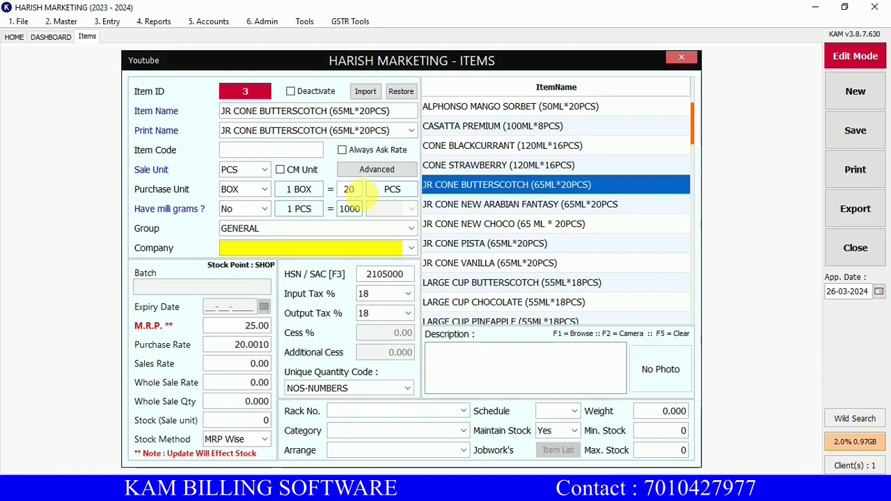
{"action": "key", "text": "Return"}
{"action": "key", "text": "Return"}
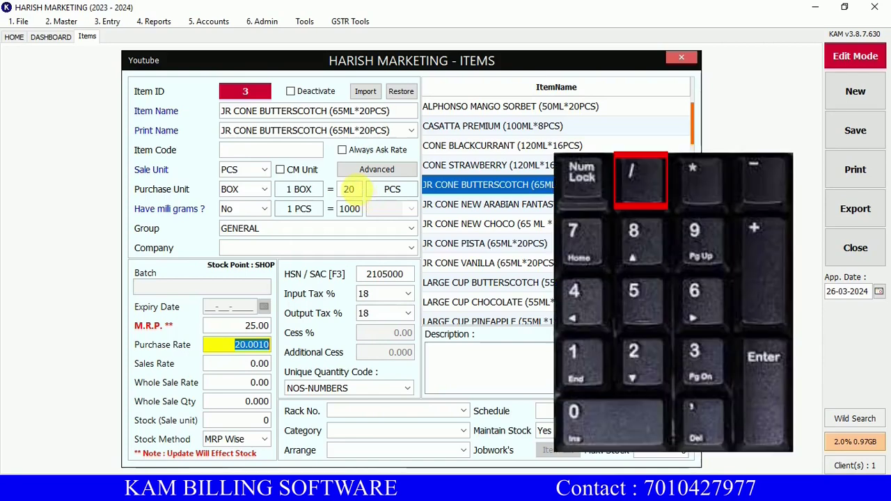
Calculate the purchase rate from a box rate of 500, and recalculate it from a box rate of 400.02.
{"action": "key", "text": "slash"}
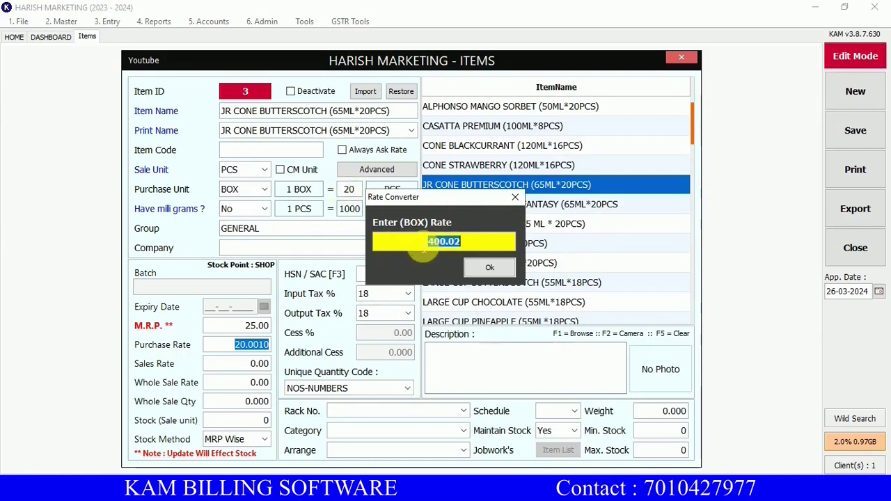
{"action": "type", "text": "500"}
{"action": "key", "text": "Return"}
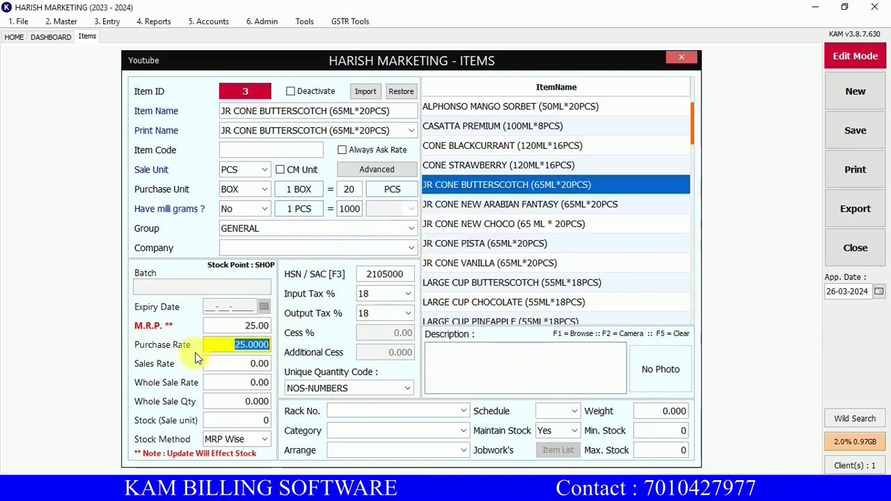
{"action": "key", "text": "space"}
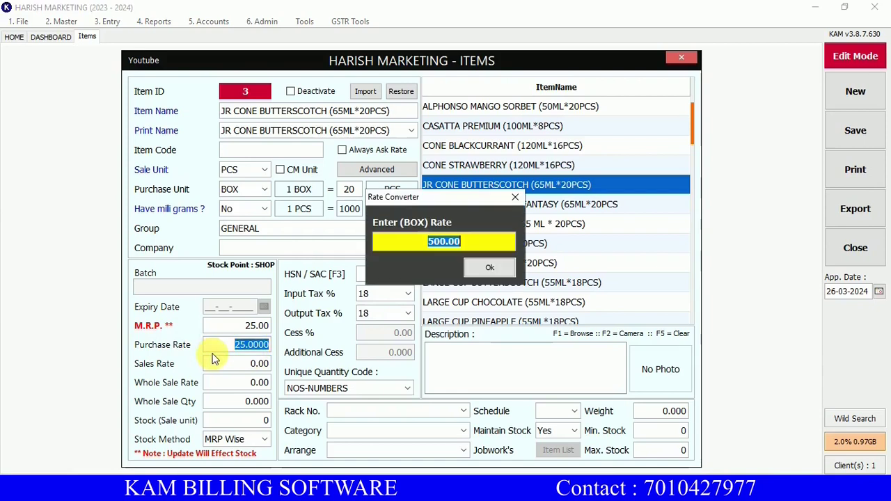
{"action": "type", "text": "400"}
{"action": "key", "text": "Return"}
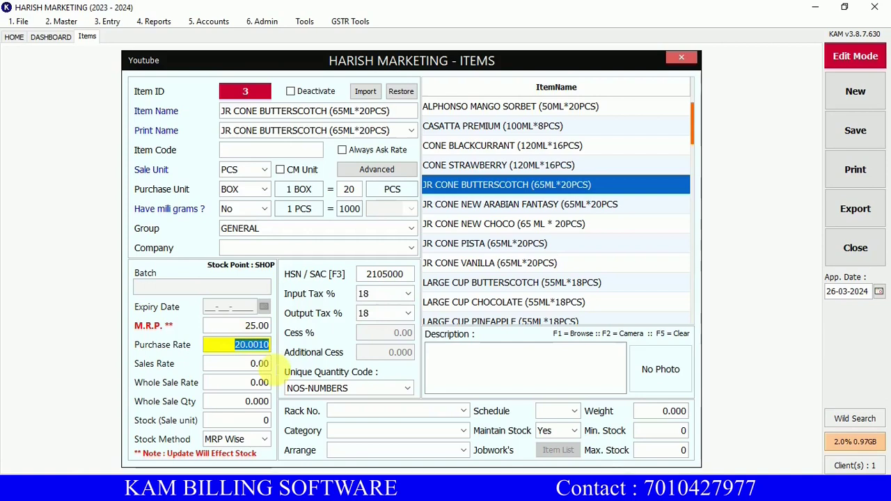
Calculate the purchase rate from a rate without GST of 17, and recalculate it from 100 without GST.
{"action": "key", "text": "F2"}
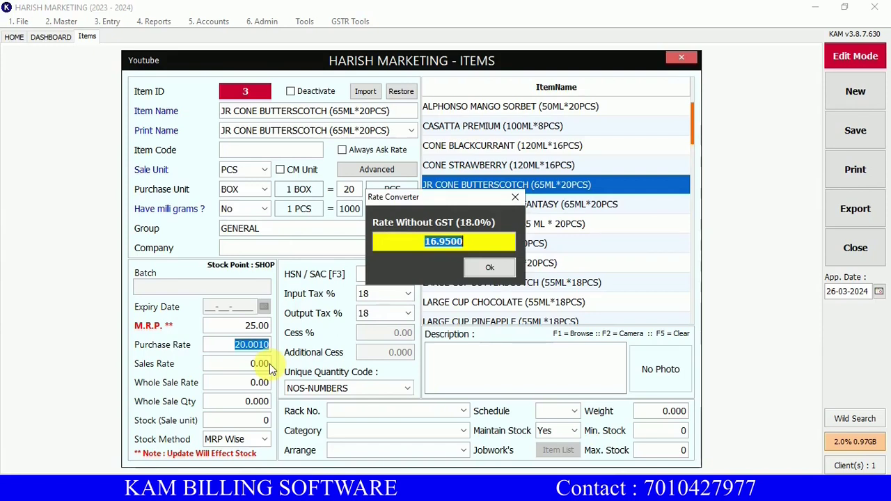
{"action": "type", "text": "17"}
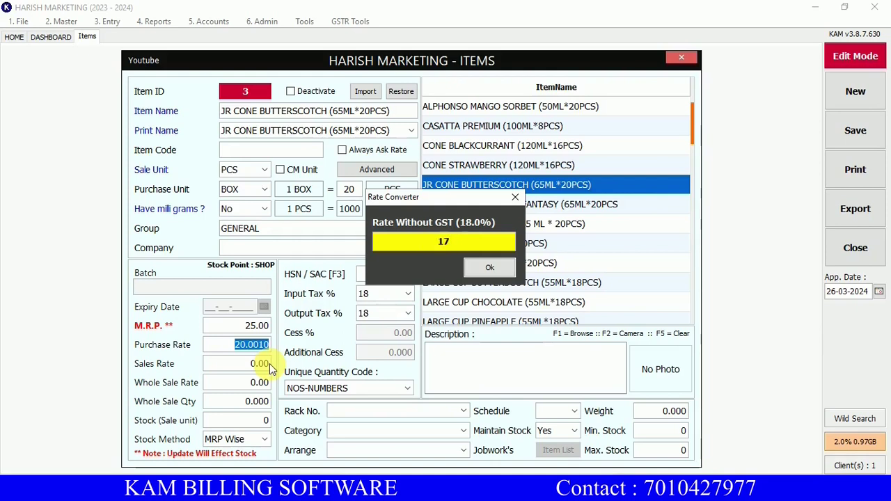
{"action": "key", "text": "Return"}
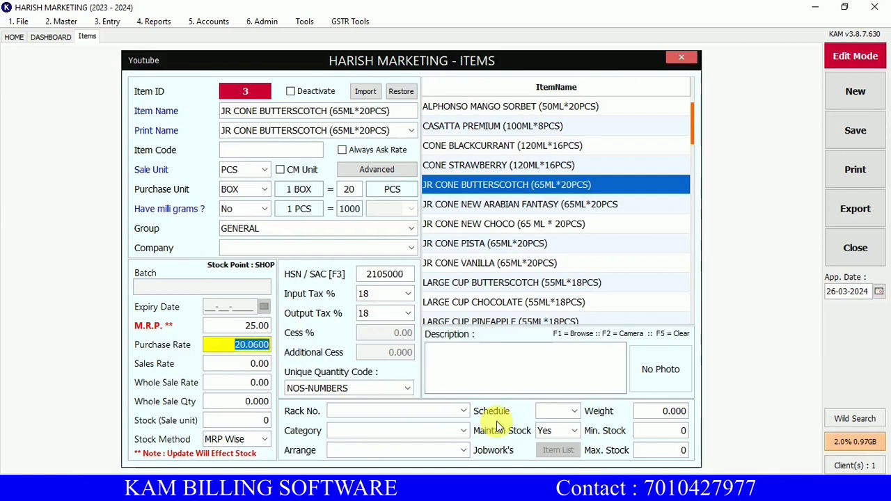
{"action": "key", "text": "F4"}
{"action": "type", "text": "100"}
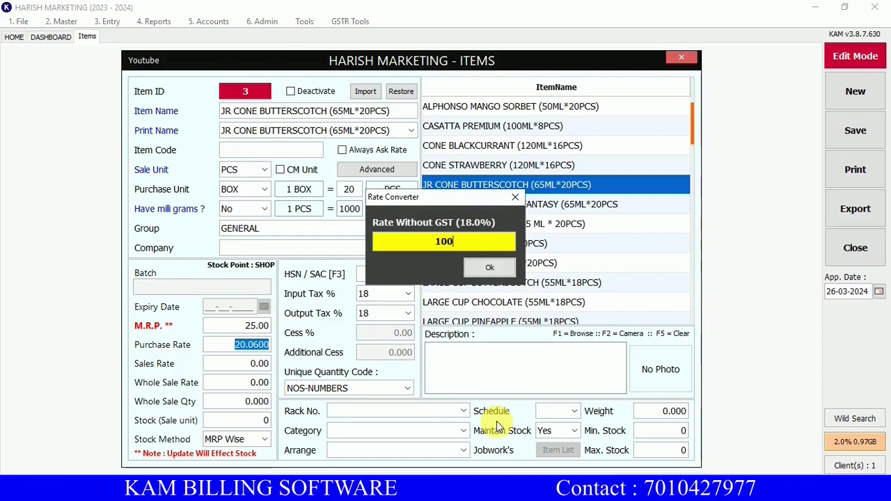
{"action": "key", "text": "Return"}
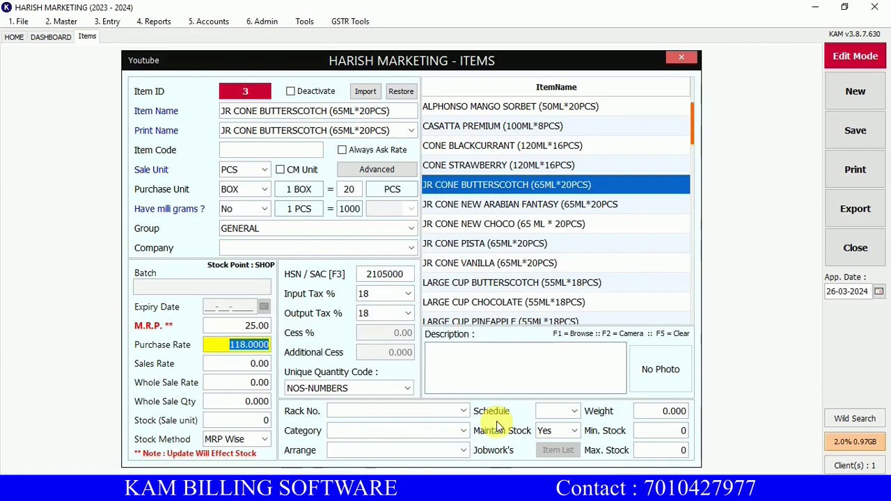
{"action": "key", "text": "Return"}
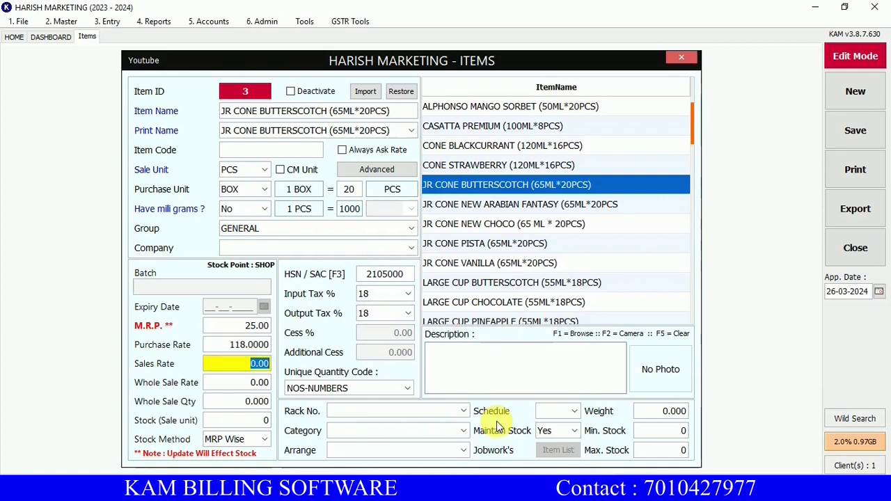
Calculate the sales rate from 100 without GST, check its box rate, and discard the unsaved changes with a new record.
{"action": "key", "text": "F2"}
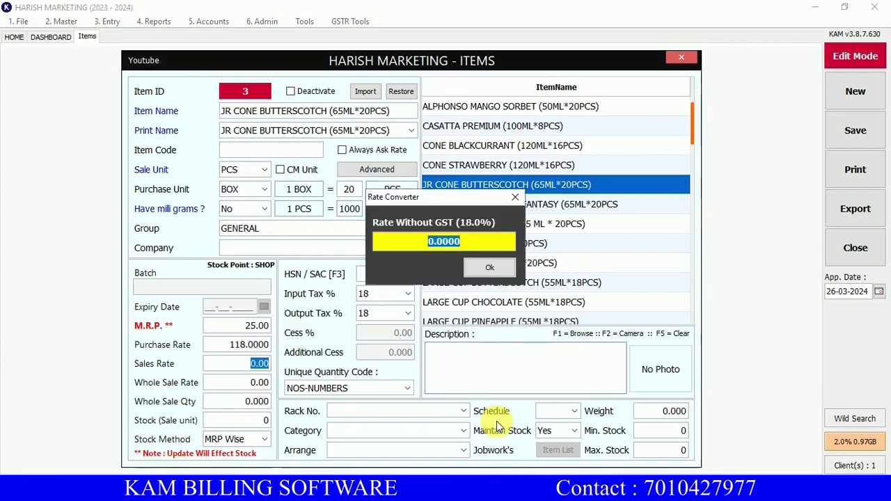
{"action": "type", "text": "100"}
{"action": "key", "text": "Return"}
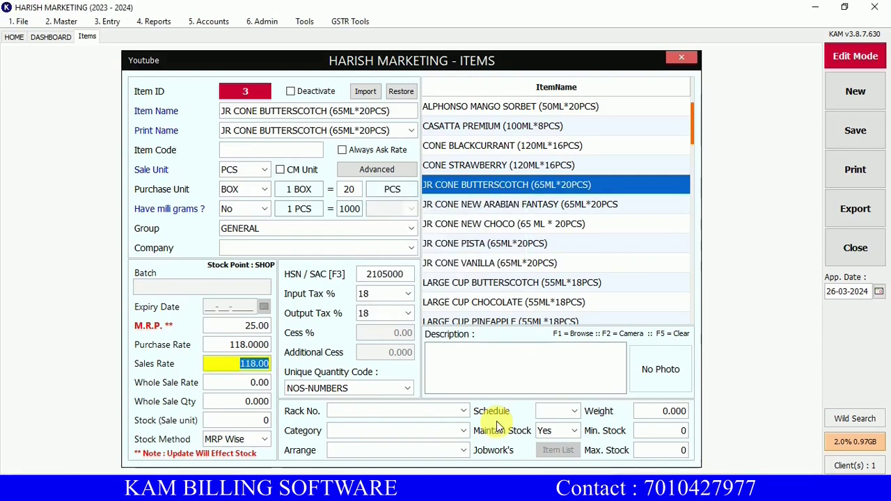
{"action": "key", "text": "F2"}
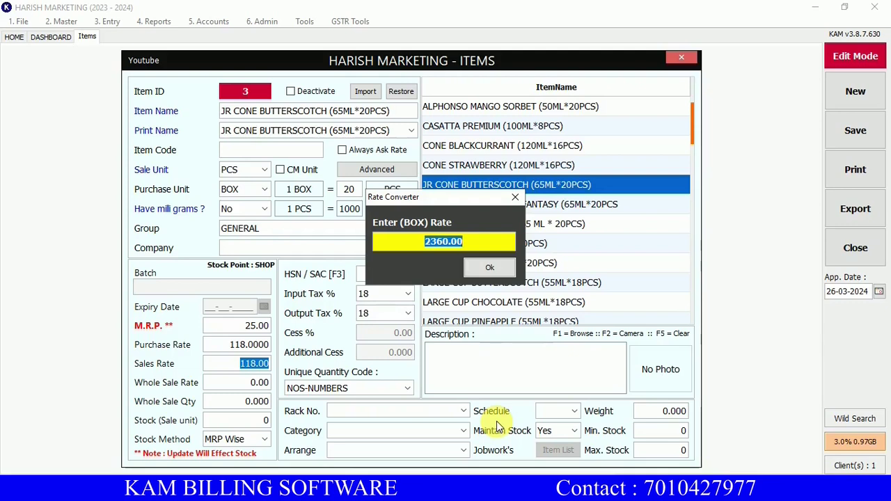
{"action": "key", "text": "Return"}
{"action": "key", "text": "Return"}
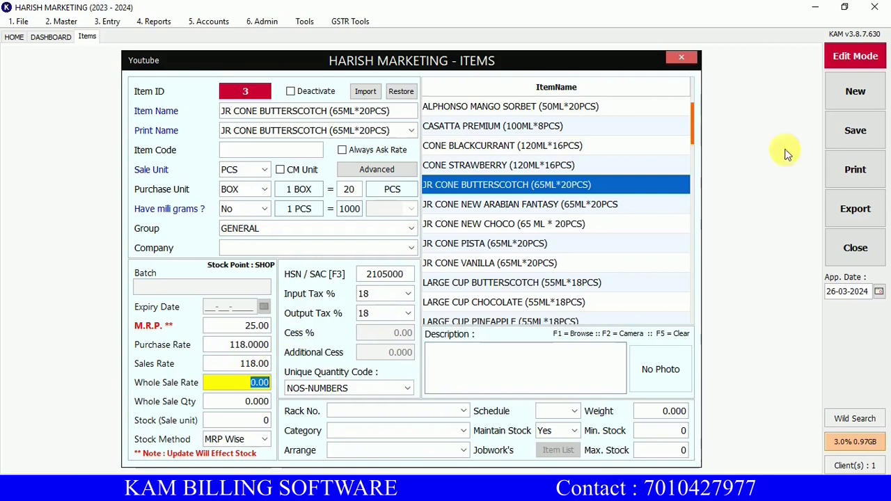
{"action": "left_click", "coordinate": [856, 97]}
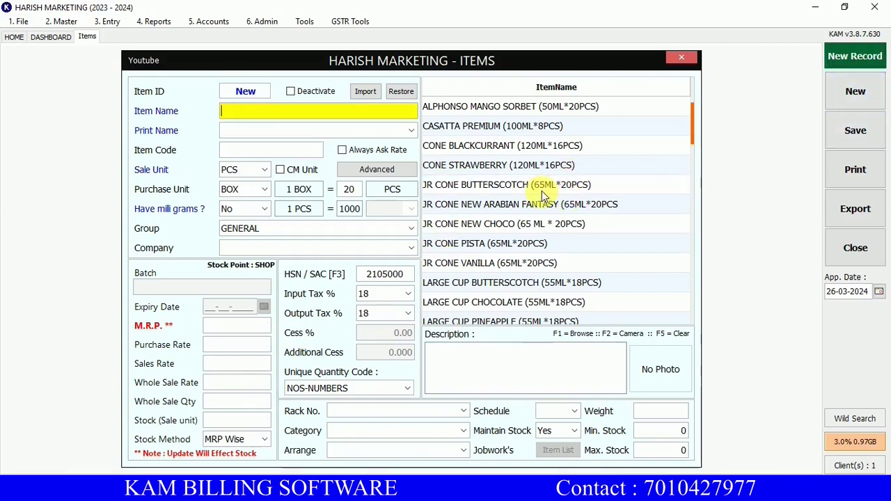
Reopen JR CONE BUTTERSCOTCH (65ML*20PCS) and go through its M.R.P., rate, wholesale and stock fields.
{"action": "left_click", "coordinate": [487, 187]}
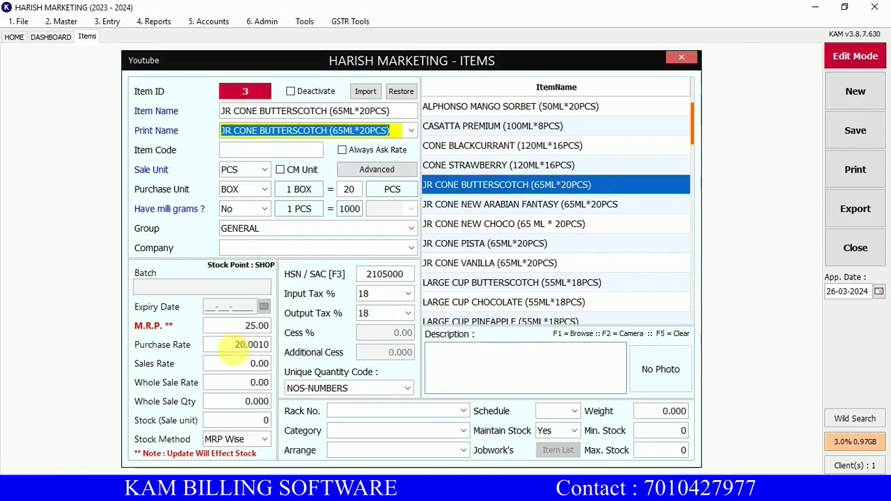
{"action": "left_click", "coordinate": [238, 325]}
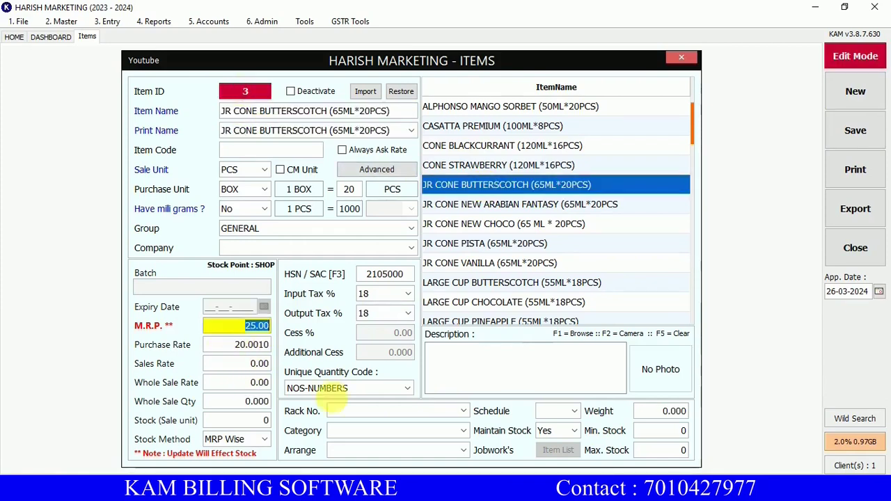
{"action": "key", "text": "Return"}
{"action": "key", "text": "Return"}
{"action": "key", "text": "Return"}
{"action": "key", "text": "Return"}
{"action": "key", "text": "Return"}
{"action": "key", "text": "Return"}
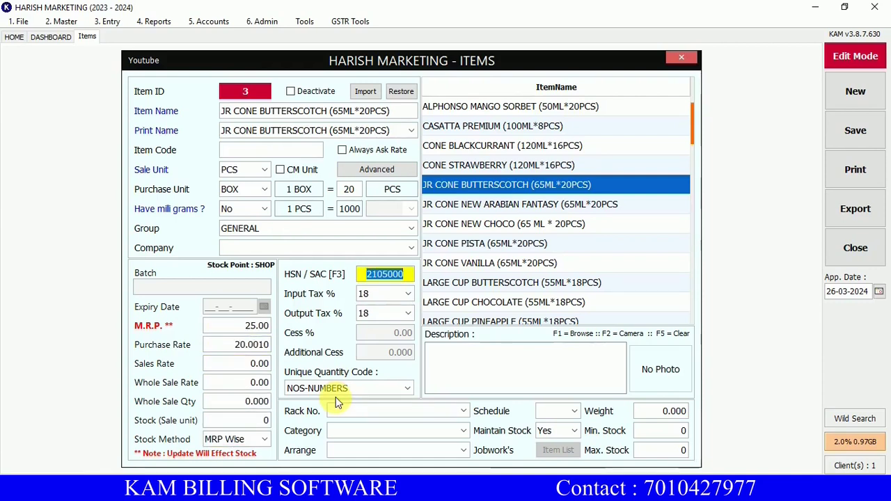
Go through the item's HSN, tax and description fields, and save the item.
{"action": "key", "text": "Return"}
{"action": "key", "text": "Return"}
{"action": "key", "text": "Return"}
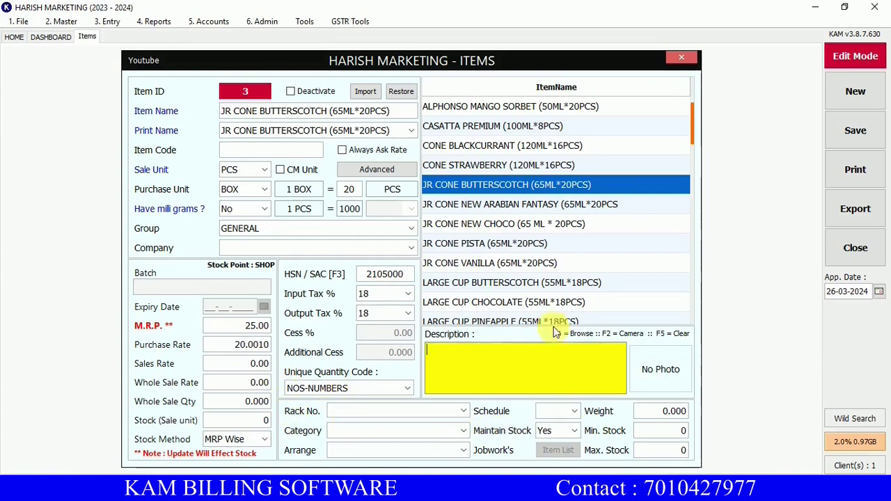
{"action": "left_click", "coordinate": [855, 131]}
Check the sale unit, purchase unit and box quantity of LARGE CUP BUTTERSCOTCH (55ML*18PCS), and open CASATTA PREMIUM (100ML*8PCS) for comparison.
{"action": "left_click", "coordinate": [447, 257]}
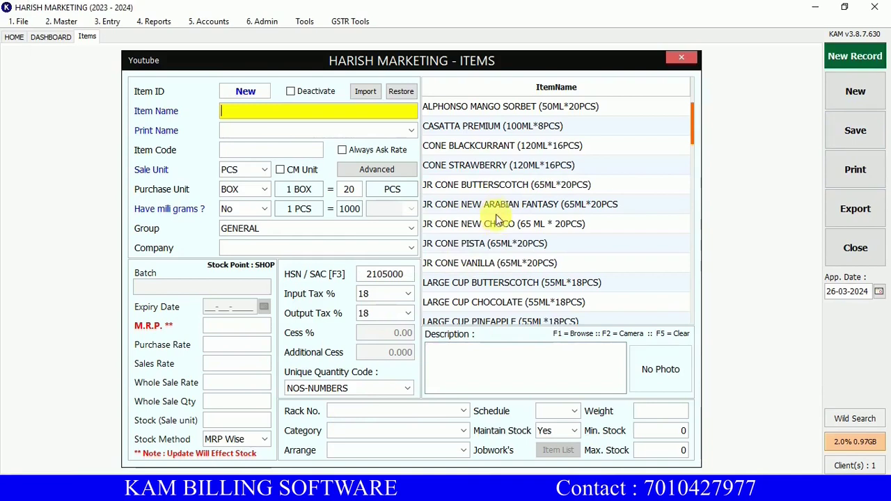
{"action": "left_click", "coordinate": [480, 284]}
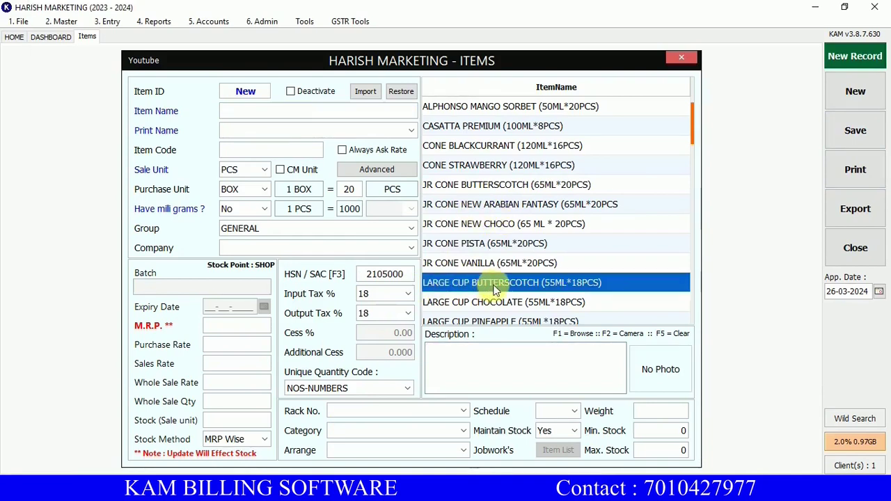
{"action": "left_click", "coordinate": [237, 170]}
{"action": "left_click", "coordinate": [240, 189]}
{"action": "left_click", "coordinate": [352, 193]}
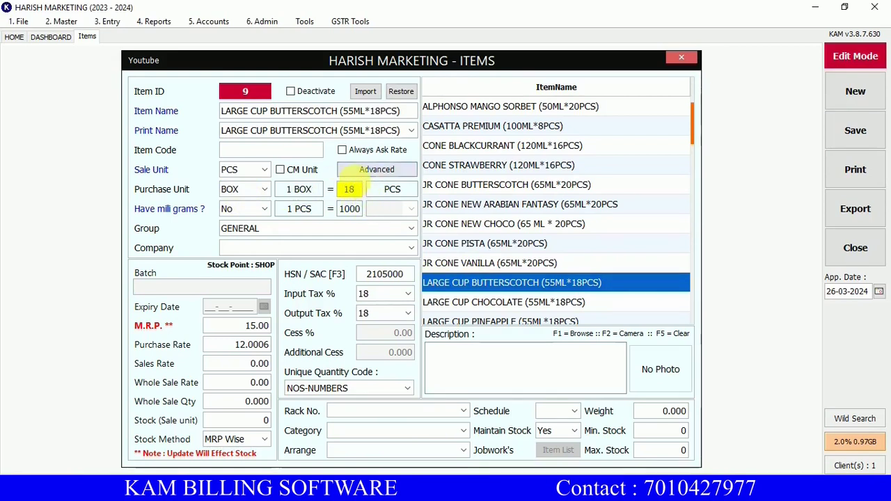
{"action": "left_click", "coordinate": [479, 126]}
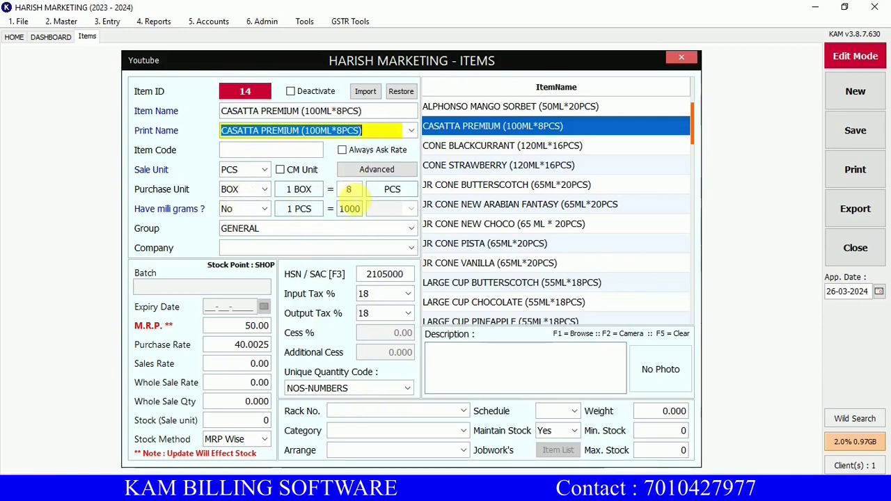
Close the Items master, open Bulk Update and look through the units, groups and stock settings of the listed items.
{"action": "left_click", "coordinate": [854, 245]}
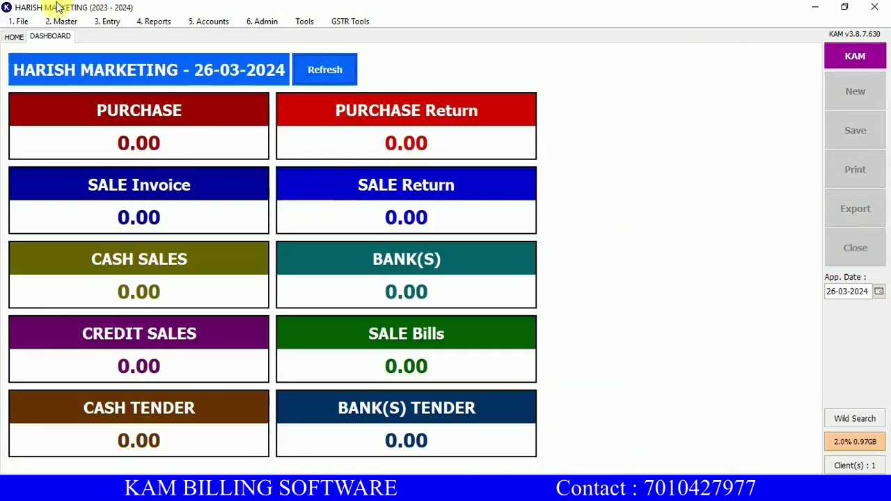
{"action": "left_click", "coordinate": [61, 21]}
{"action": "left_click", "coordinate": [97, 178]}
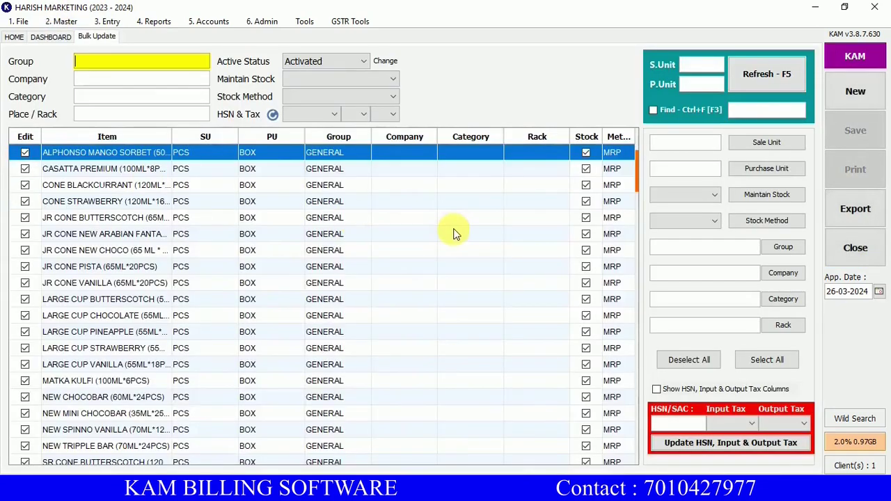
{"action": "scroll", "coordinate": [587, 328], "scroll_direction": "down", "scroll_amount": 2}
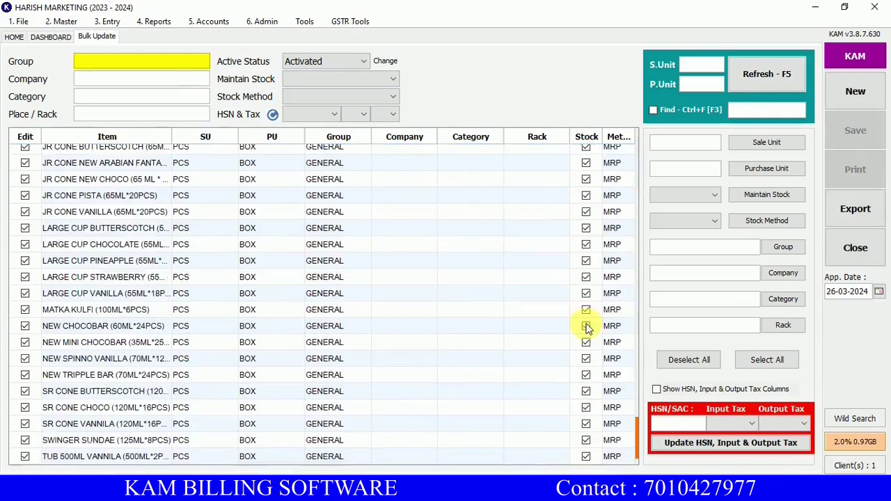
{"action": "scroll", "coordinate": [586, 330], "scroll_direction": "up", "scroll_amount": 2}
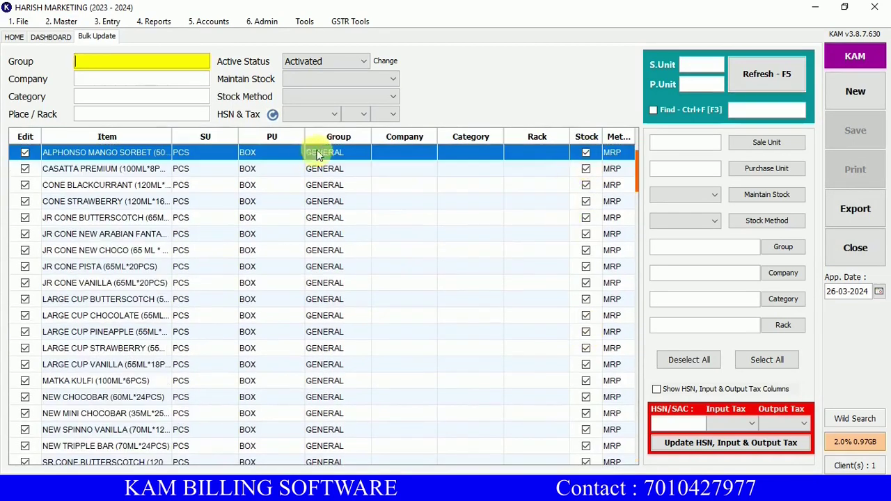
Filter the item list by the GENERAL group and change the group of all listed items to ICE CREAM.
{"action": "type", "text": "G"}
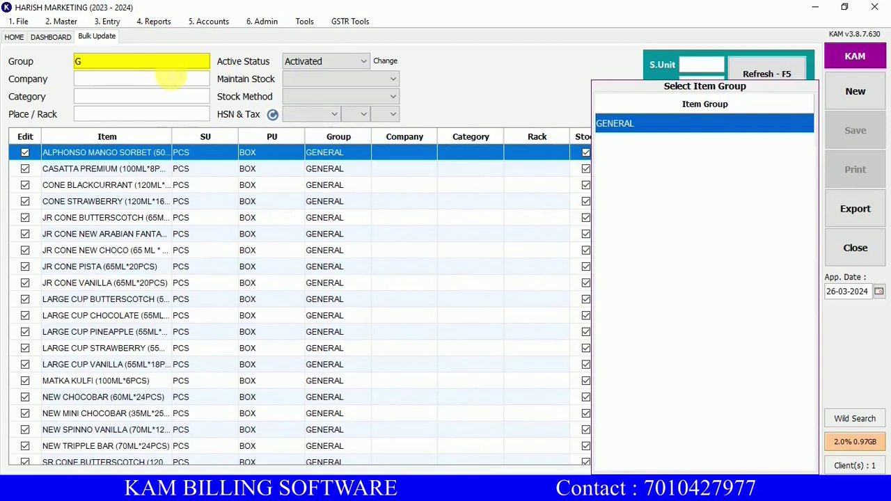
{"action": "key", "text": "Return"}
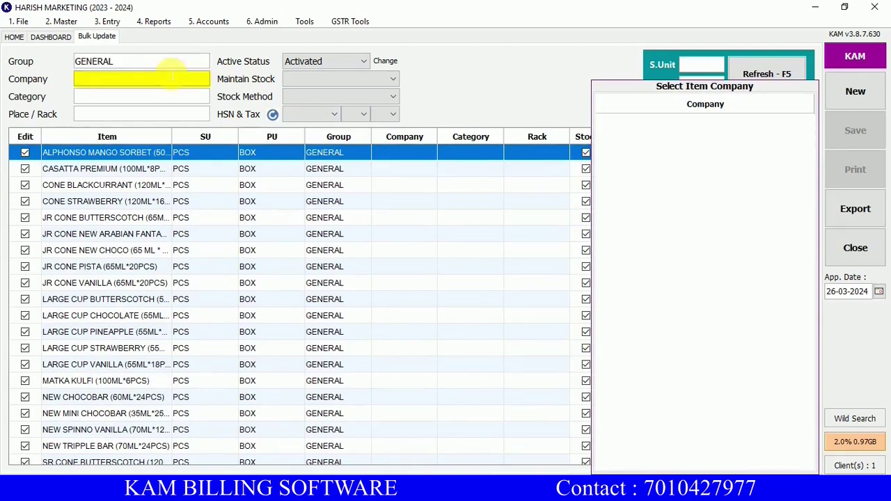
{"action": "left_click", "coordinate": [766, 74]}
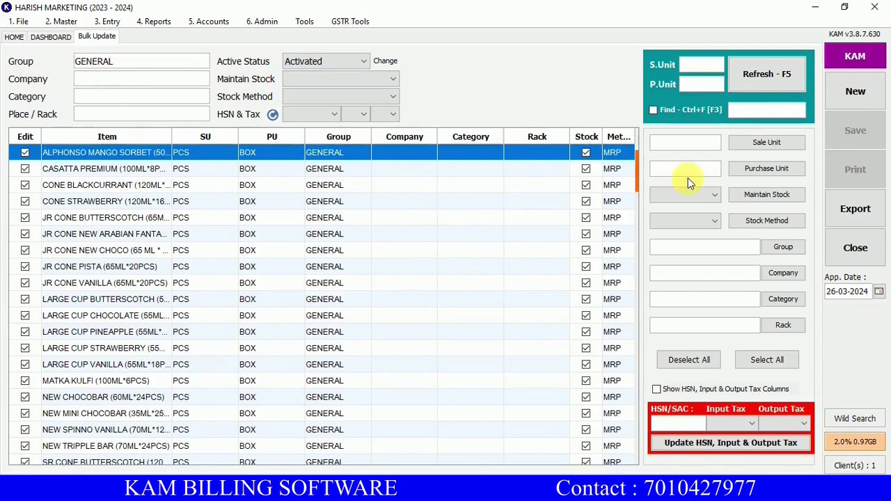
{"action": "left_click", "coordinate": [705, 247]}
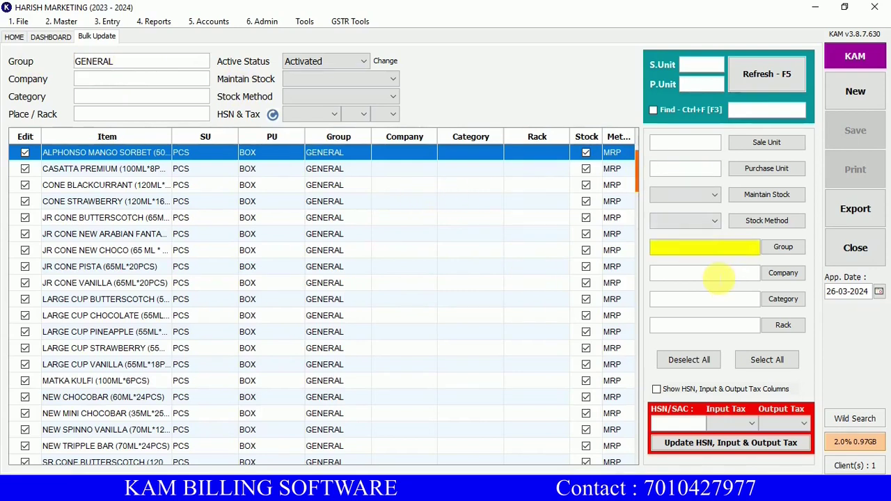
{"action": "type", "text": "ICE CREAM"}
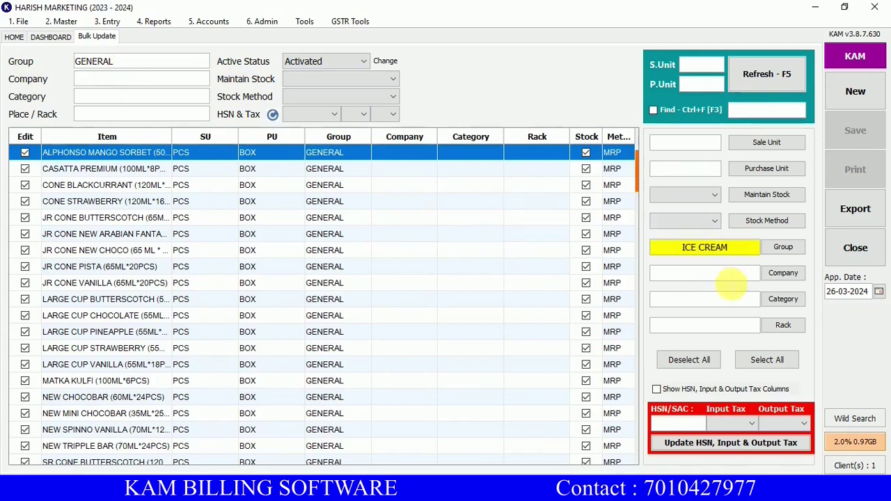
{"action": "left_click", "coordinate": [783, 250]}
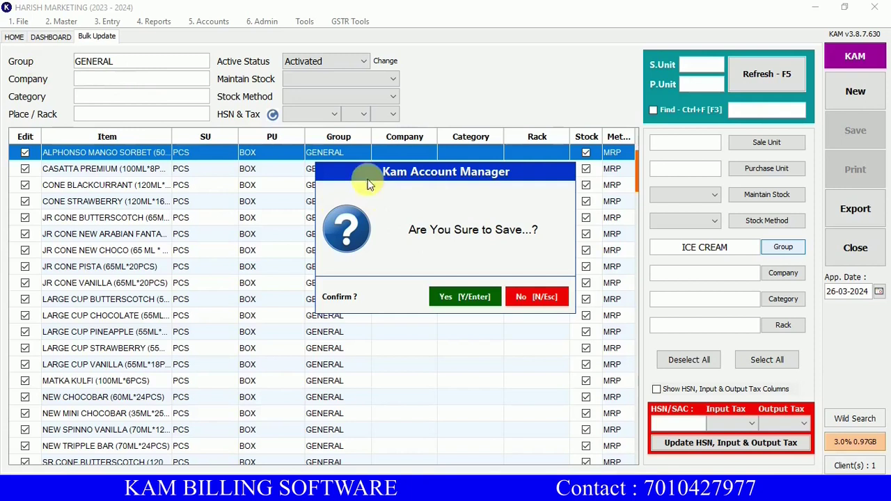
{"action": "left_click", "coordinate": [460, 298]}
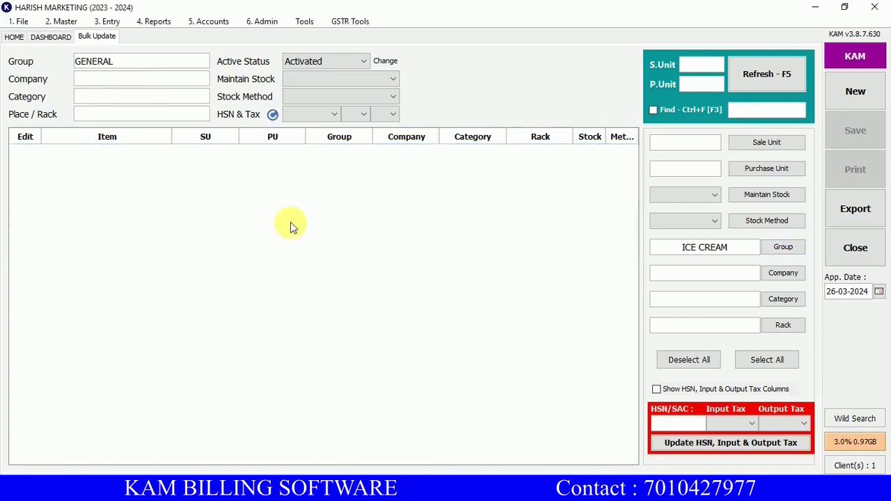
Reload the full item list, check the group column, and filter the items by the ICE CREAM group.
{"action": "left_click", "coordinate": [861, 100]}
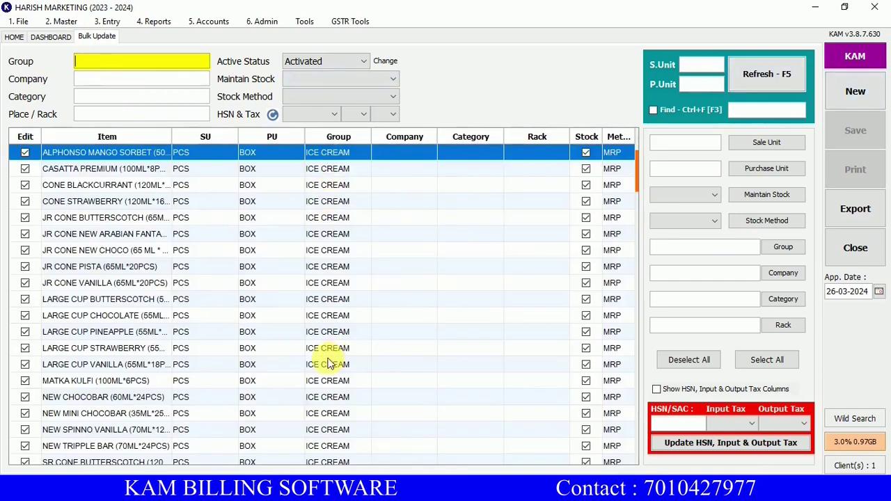
{"action": "scroll", "coordinate": [365, 327], "scroll_direction": "down", "scroll_amount": 3}
{"action": "scroll", "coordinate": [364, 328], "scroll_direction": "up", "scroll_amount": 3}
{"action": "left_click", "coordinate": [193, 83]}
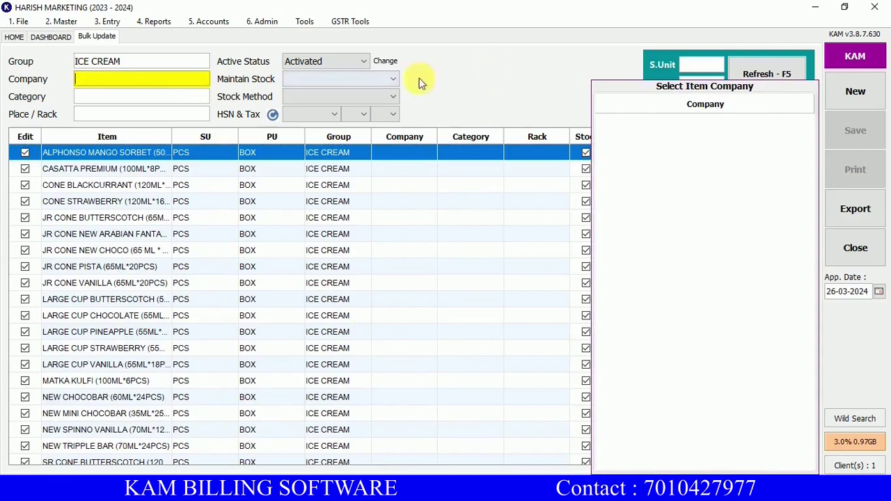
{"action": "left_click", "coordinate": [758, 74]}
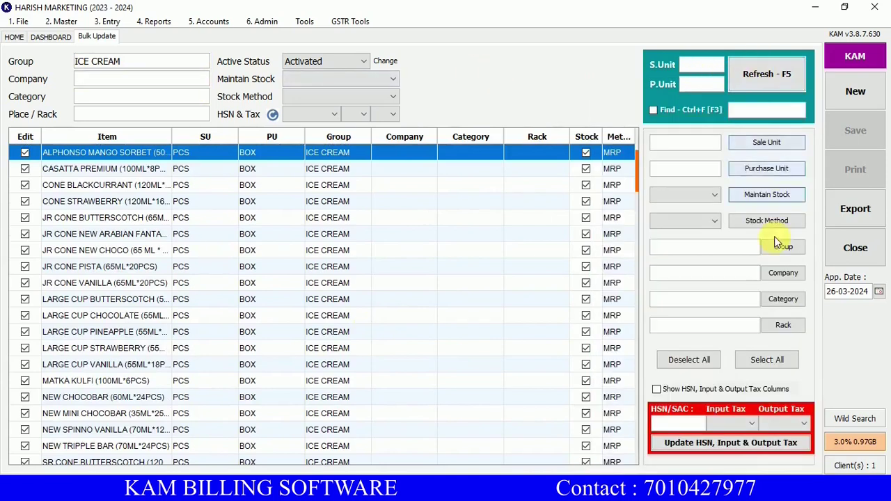
Set Maintain Stock to No for all listed ICE CREAM items and save the change.
{"action": "left_click", "coordinate": [713, 195]}
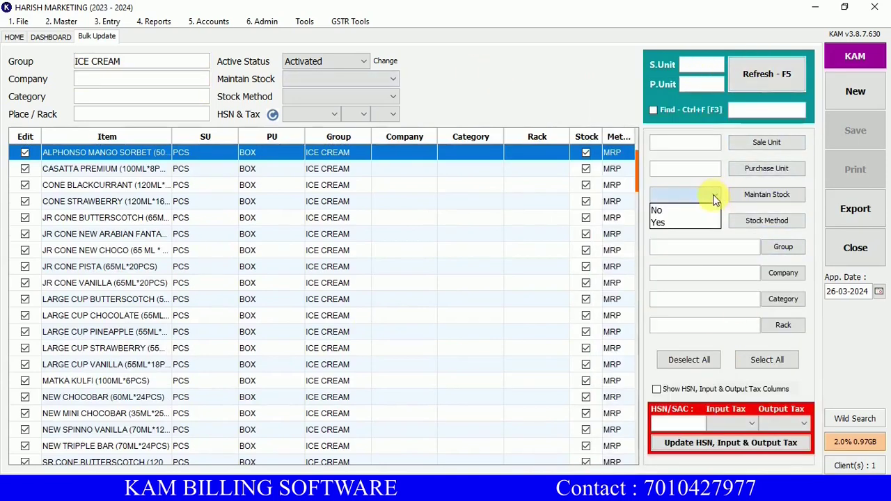
{"action": "left_click", "coordinate": [659, 211]}
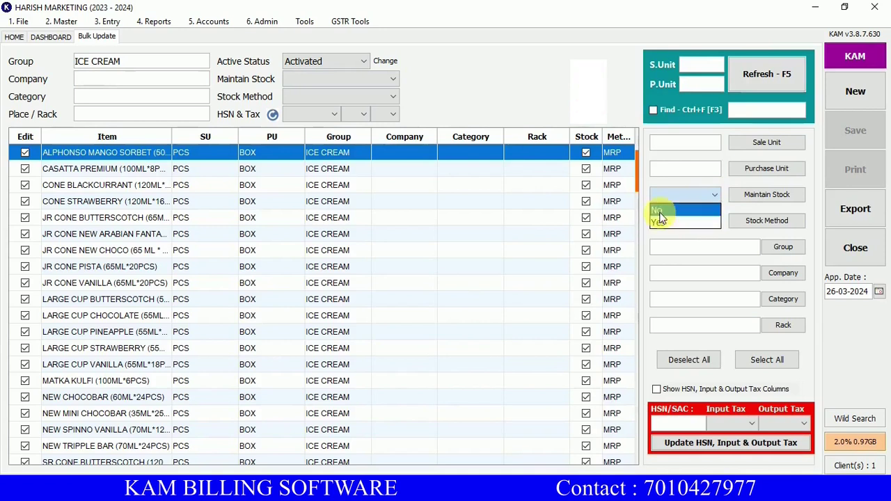
{"action": "left_click", "coordinate": [758, 194]}
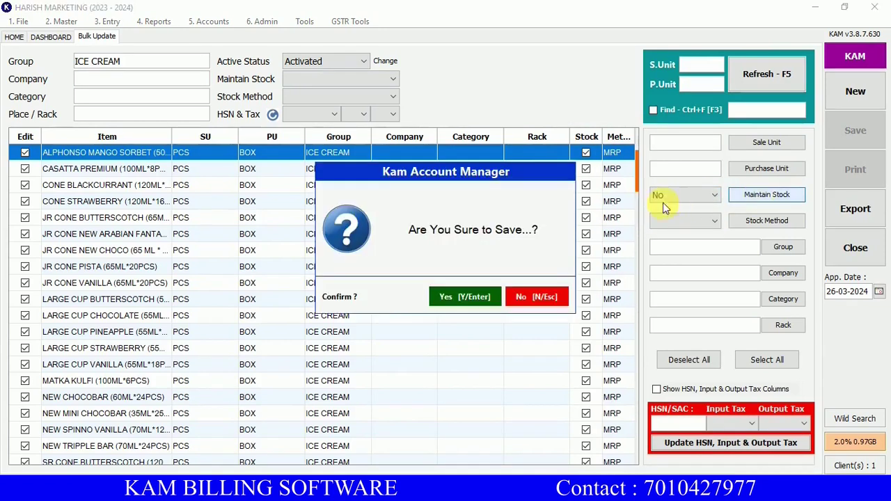
{"action": "left_click", "coordinate": [464, 298]}
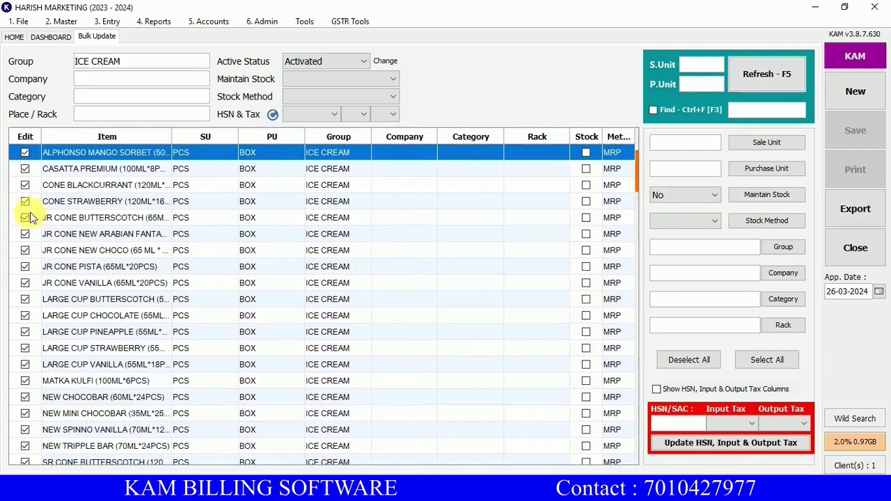
Exclude ALPHONSO MANGO SORBET, CASATTA PREMIUM and CONE BLACKCURRANT from the bulk edit selection.
{"action": "left_click", "coordinate": [25, 152]}
{"action": "left_click", "coordinate": [25, 169]}
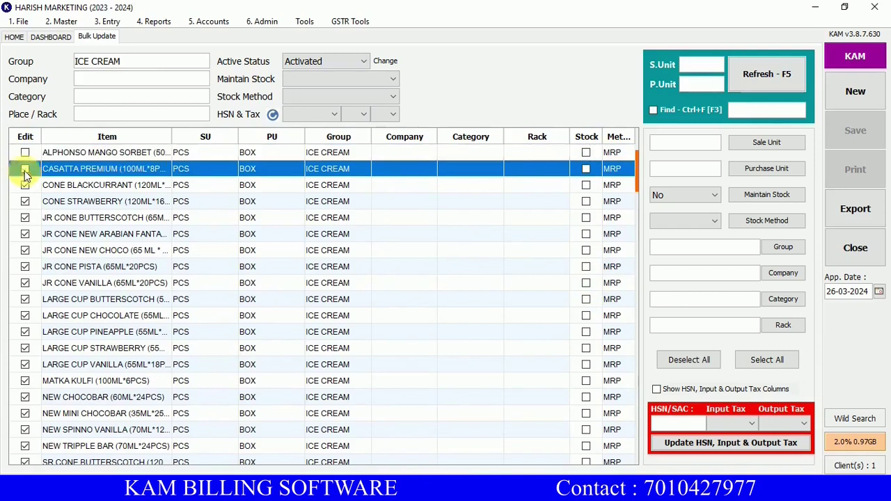
{"action": "left_click", "coordinate": [25, 185]}
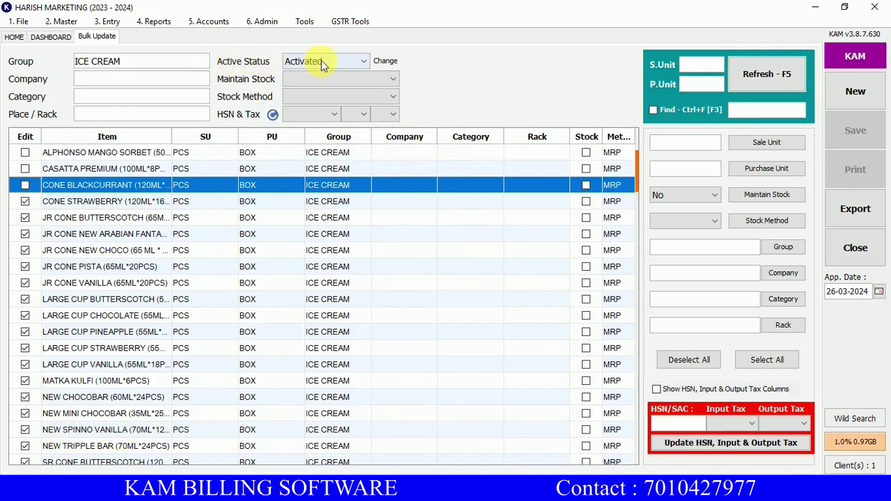
Try to apply the Activated status to the selected items and decline the save.
{"action": "left_click", "coordinate": [360, 65]}
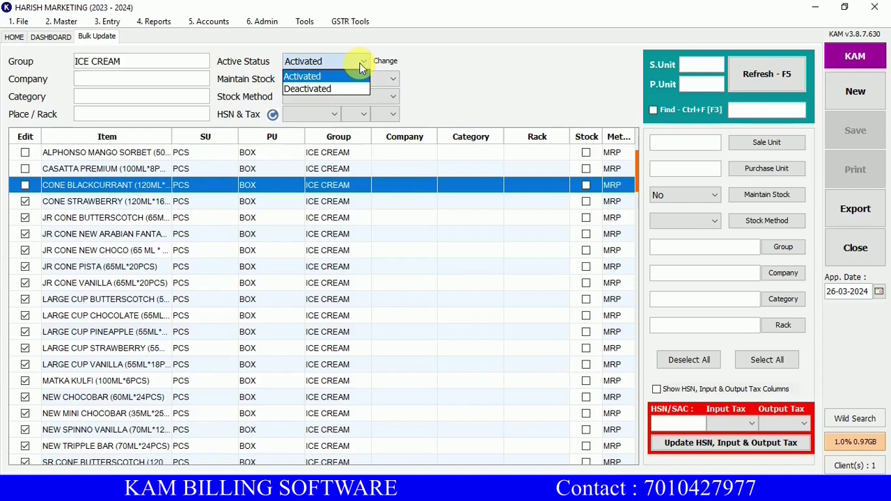
{"action": "left_click", "coordinate": [360, 63]}
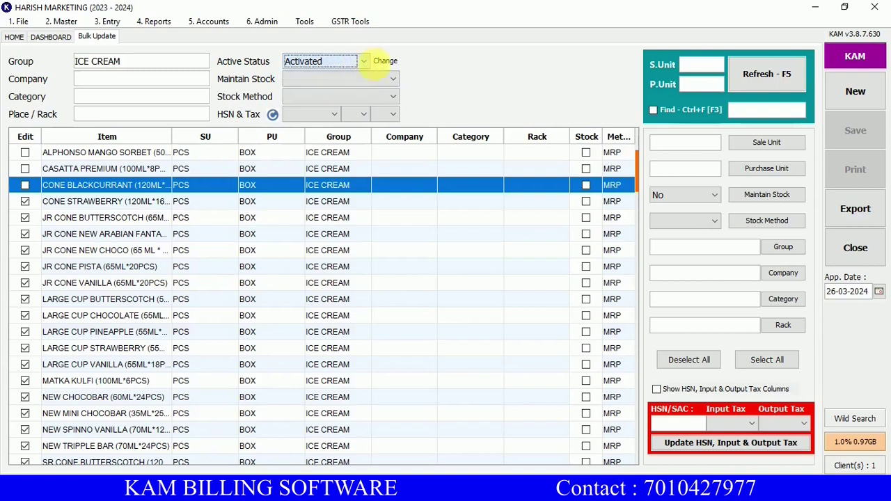
{"action": "left_click", "coordinate": [387, 62]}
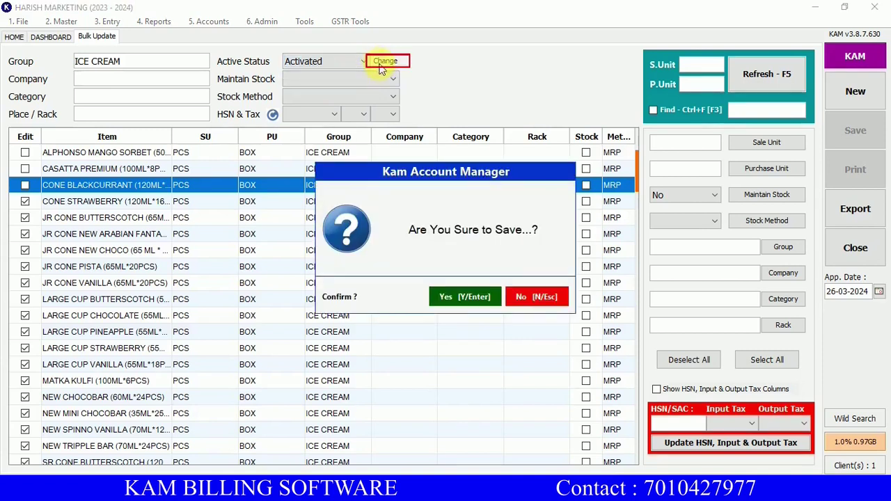
{"action": "left_click", "coordinate": [541, 295]}
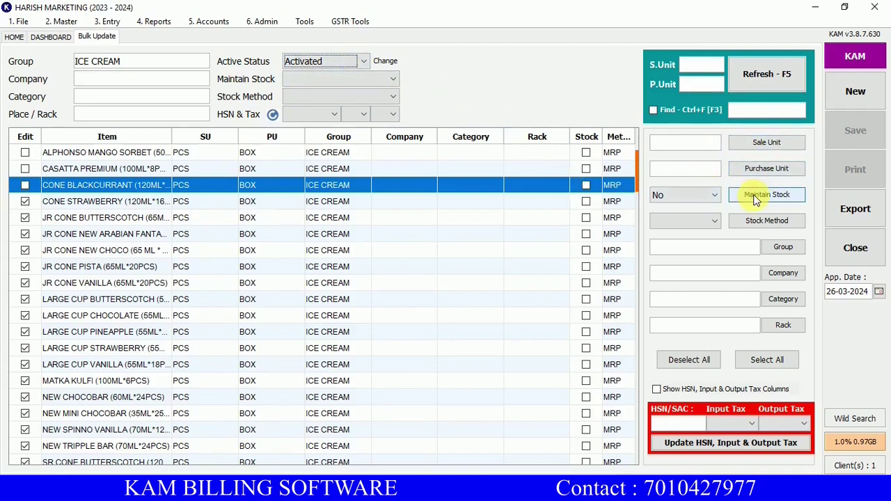
Look at the stock method and output tax choices available for bulk updating.
{"action": "left_click", "coordinate": [700, 221]}
{"action": "left_click", "coordinate": [710, 221]}
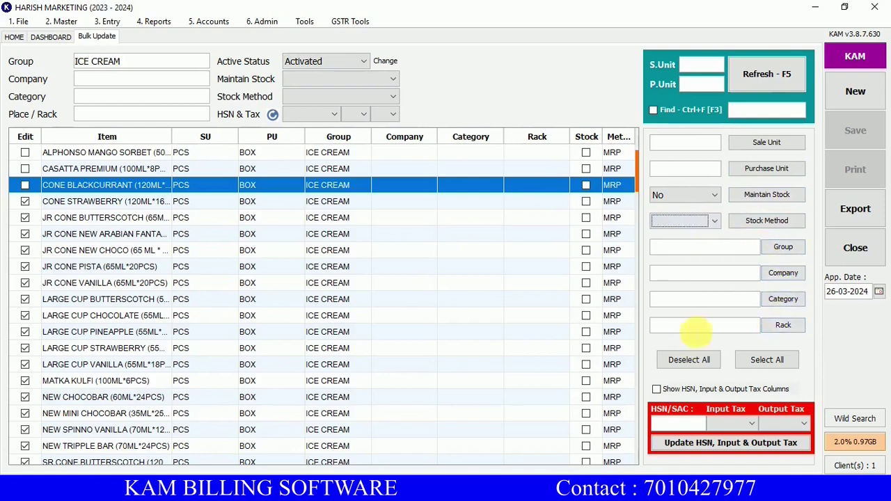
{"action": "left_click", "coordinate": [794, 424]}
{"action": "left_click", "coordinate": [794, 424]}
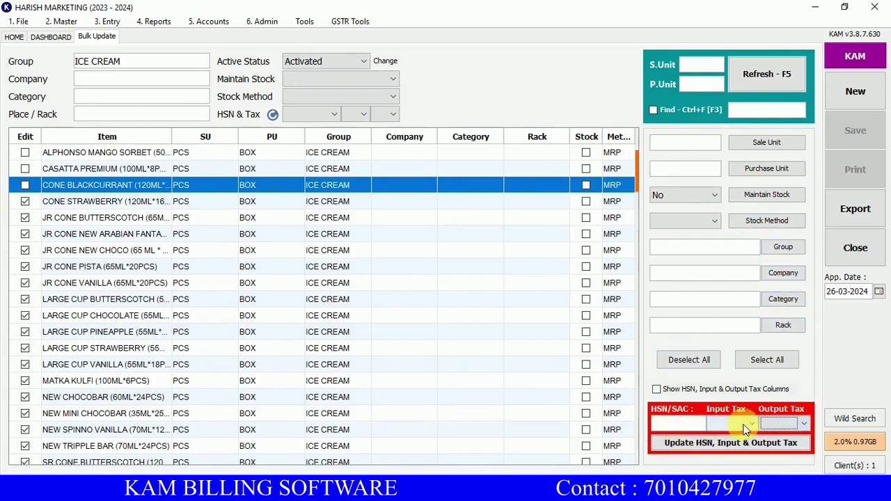
{"action": "left_click", "coordinate": [788, 424]}
{"action": "left_click", "coordinate": [786, 424]}
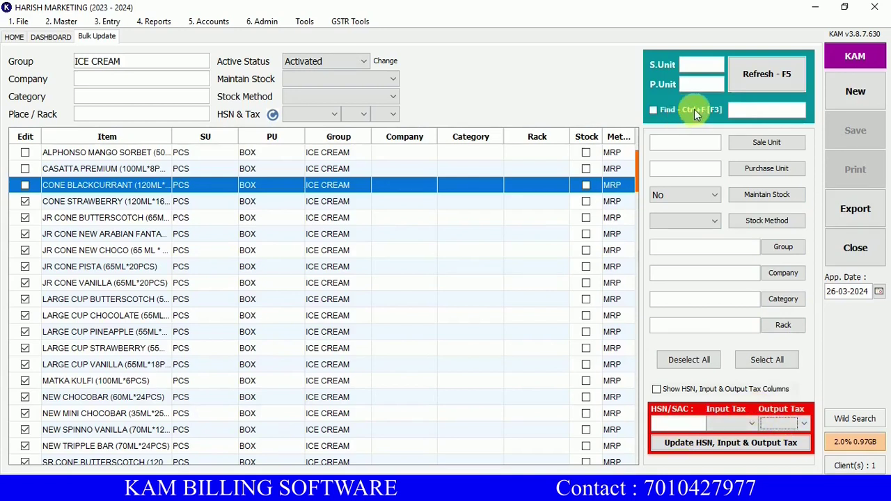
Find the items matching JR, deselect all of them for editing and select them all again.
{"action": "left_click", "coordinate": [748, 110]}
{"action": "type", "text": "JR"}
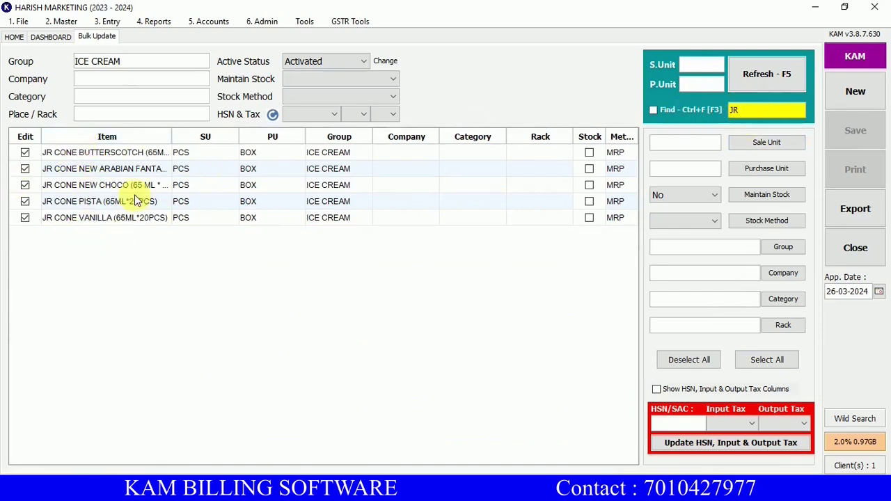
{"action": "left_click", "coordinate": [691, 360]}
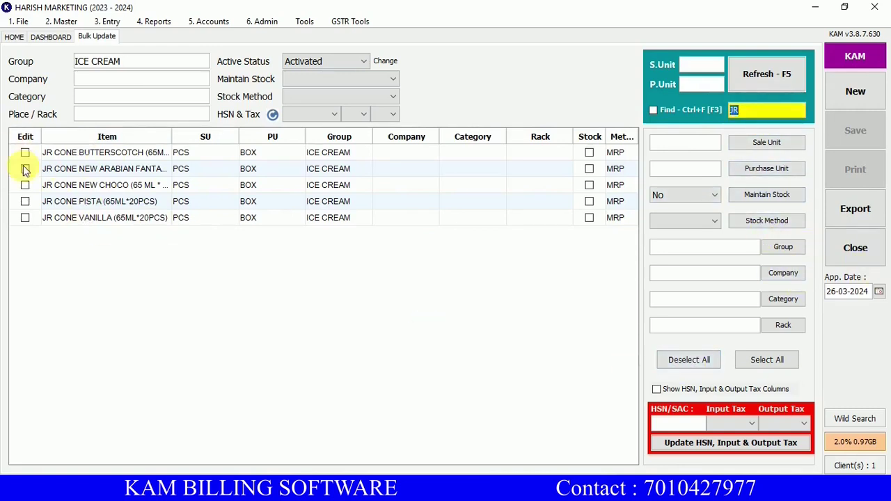
{"action": "left_click", "coordinate": [764, 360]}
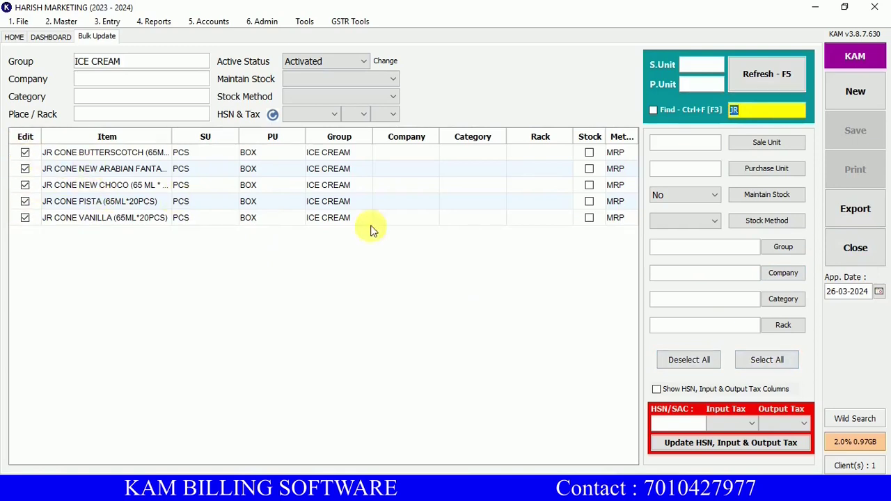
Close Bulk Update, open Parties and Contacts, and load the supplier record in the SUPPLIER zone for editing.
{"action": "left_click", "coordinate": [856, 249]}
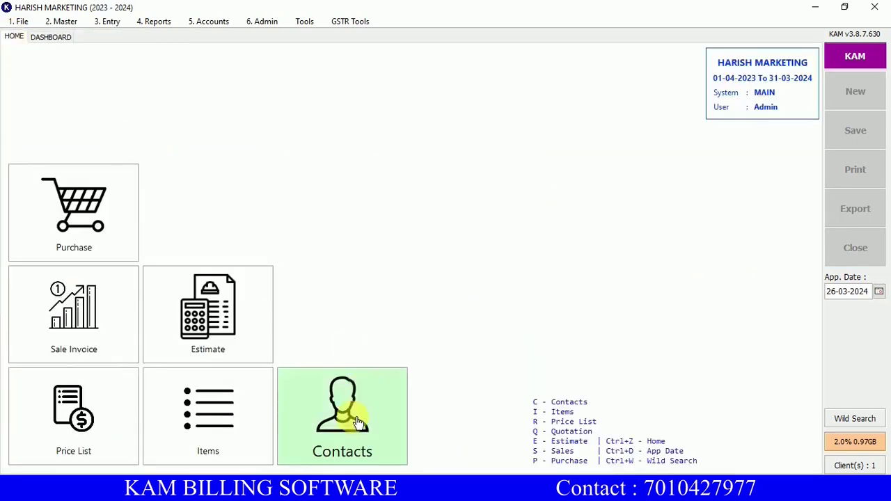
{"action": "left_click", "coordinate": [352, 414]}
{"action": "left_click", "coordinate": [344, 124]}
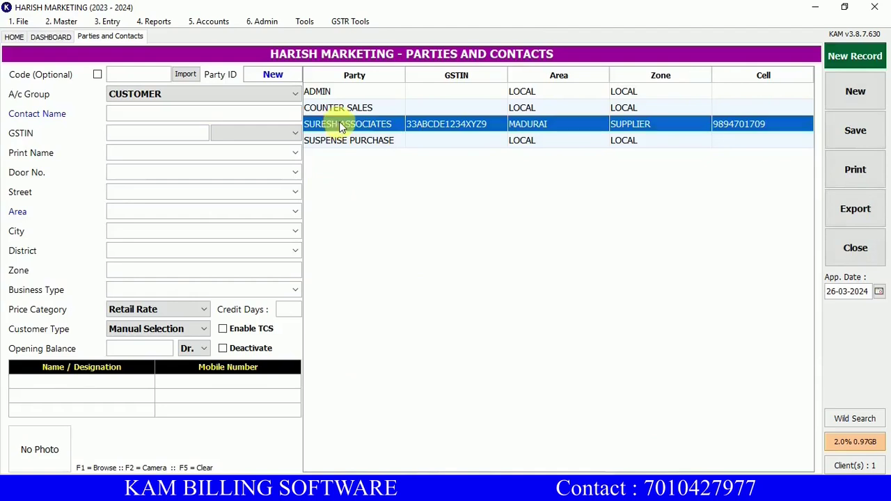
{"action": "double_click", "coordinate": [355, 125]}
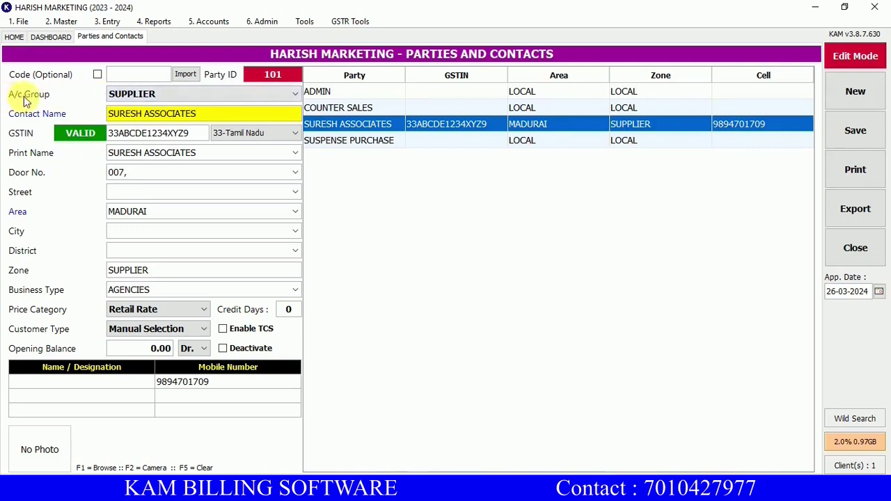
Review the supplier record's account group, contact name, GSTIN, print name, address, area and zone fields.
{"action": "left_click", "coordinate": [155, 93]}
{"action": "left_click", "coordinate": [155, 93]}
{"action": "left_click", "coordinate": [234, 117]}
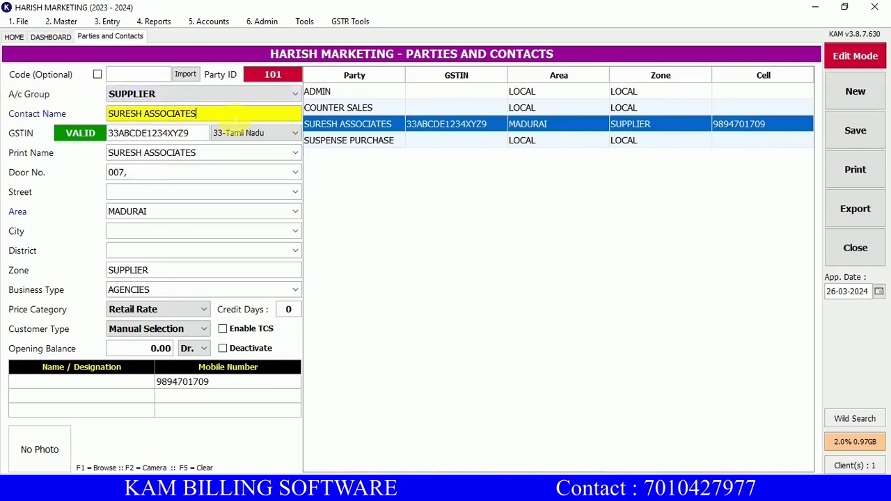
{"action": "key", "text": "Return"}
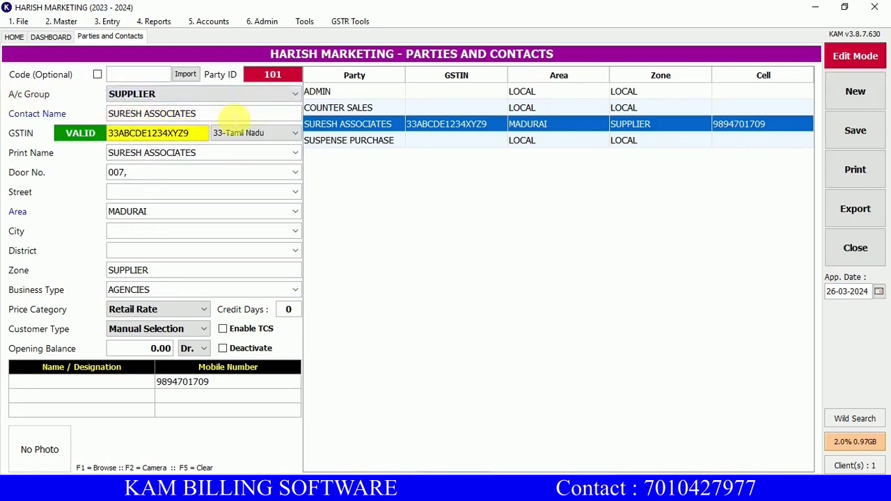
{"action": "key", "text": "Return"}
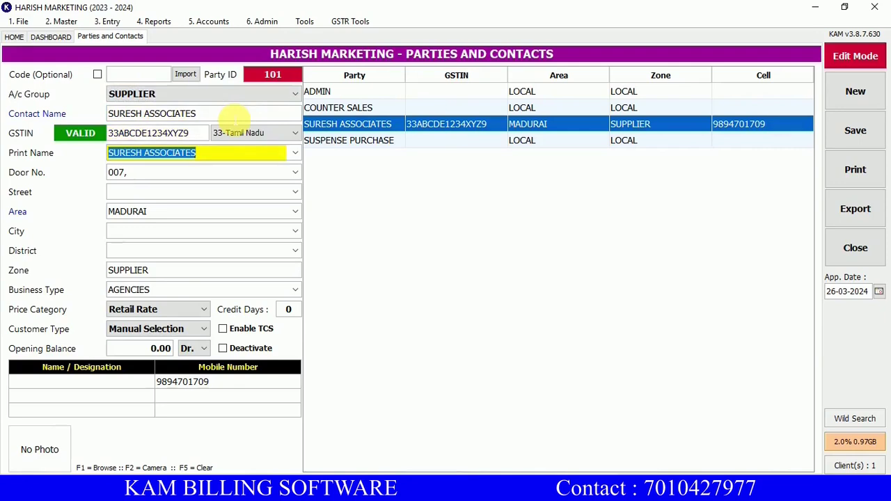
{"action": "key", "text": "Return"}
{"action": "key", "text": "Return"}
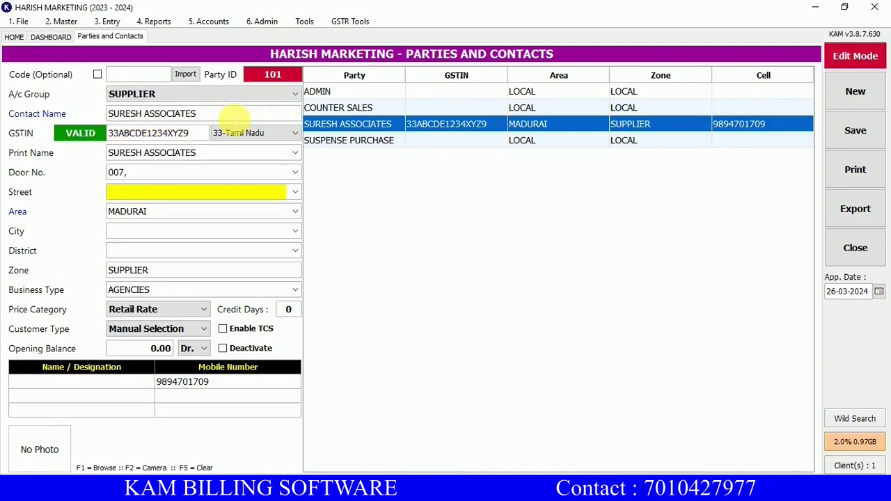
{"action": "key", "text": "Return"}
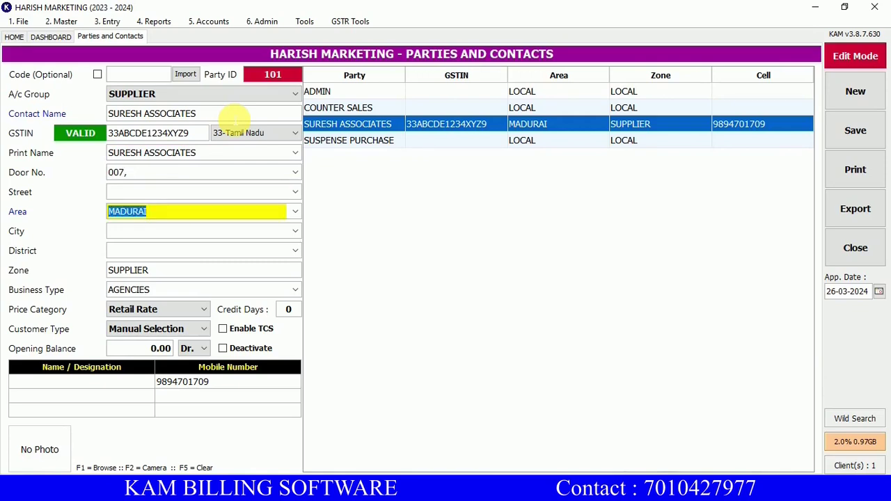
{"action": "key", "text": "Return"}
{"action": "key", "text": "Return"}
{"action": "key", "text": "Return"}
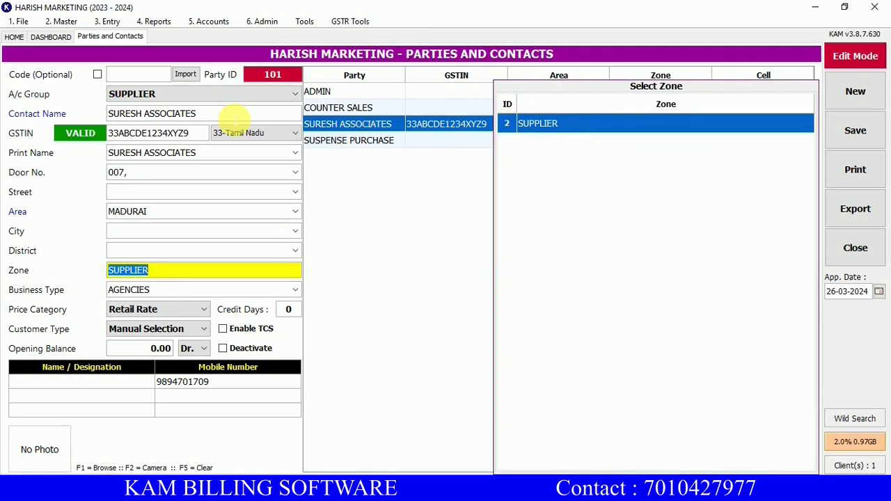
{"action": "key", "text": "Return"}
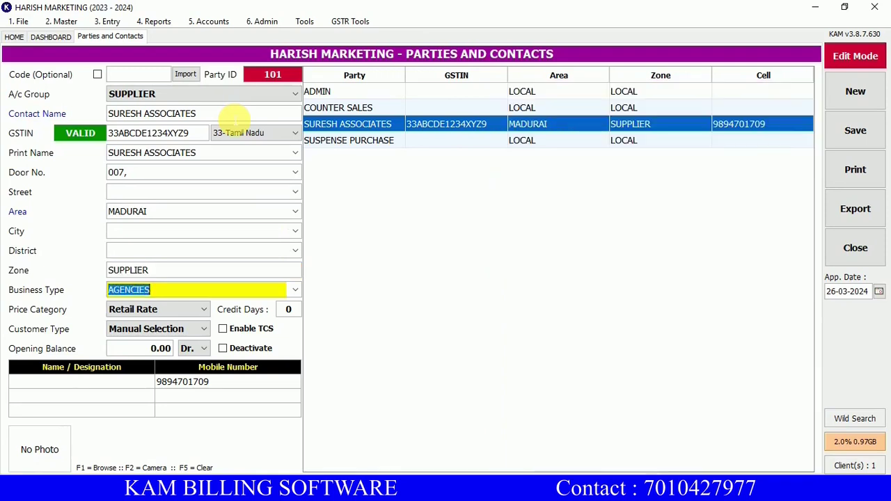
Set the designation beside the supplier's mobile number to MANAGER and save the supplier record.
{"action": "key", "text": "Return"}
{"action": "key", "text": "Return"}
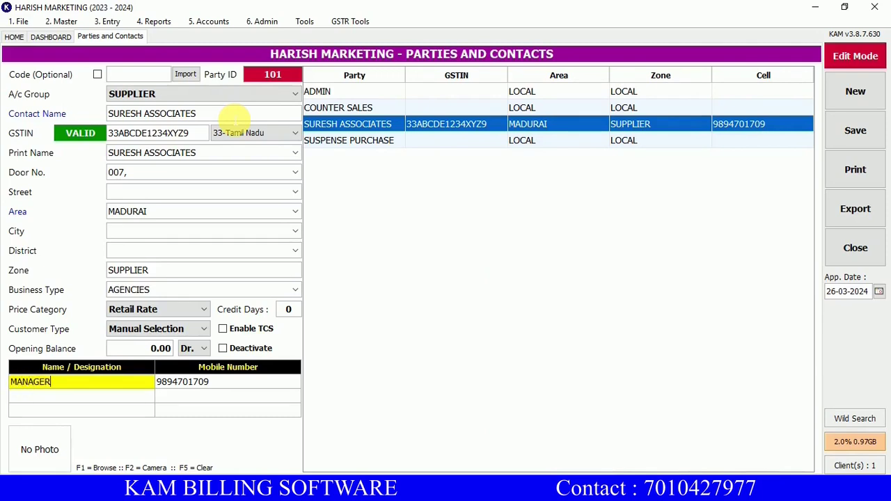
{"action": "type", "text": "MANAGER"}
{"action": "key", "text": "Return"}
{"action": "key", "text": "Return"}
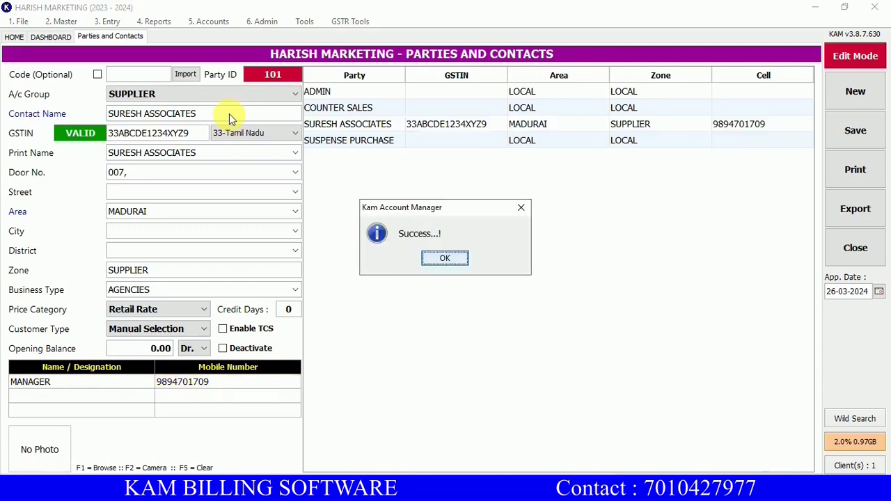
{"action": "key", "text": "Return"}
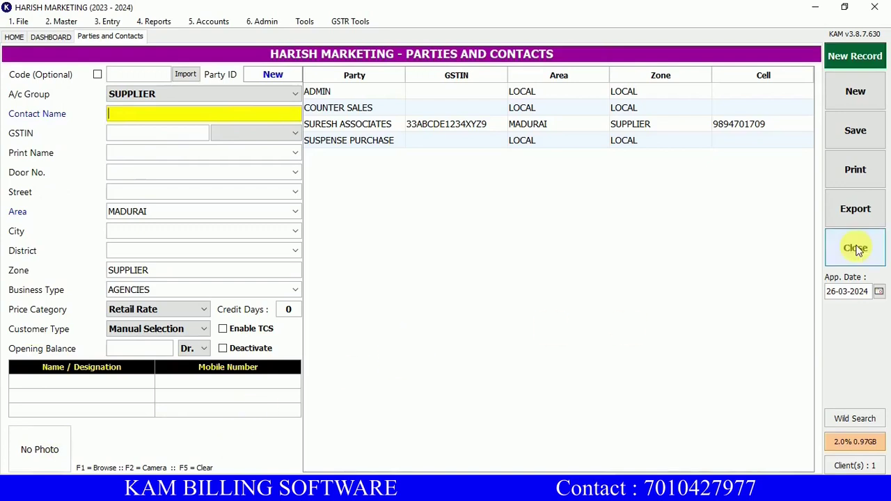
Find the supplier by the contact name SUR, load its record to check it, and clear the form.
{"action": "type", "text": "SU"}
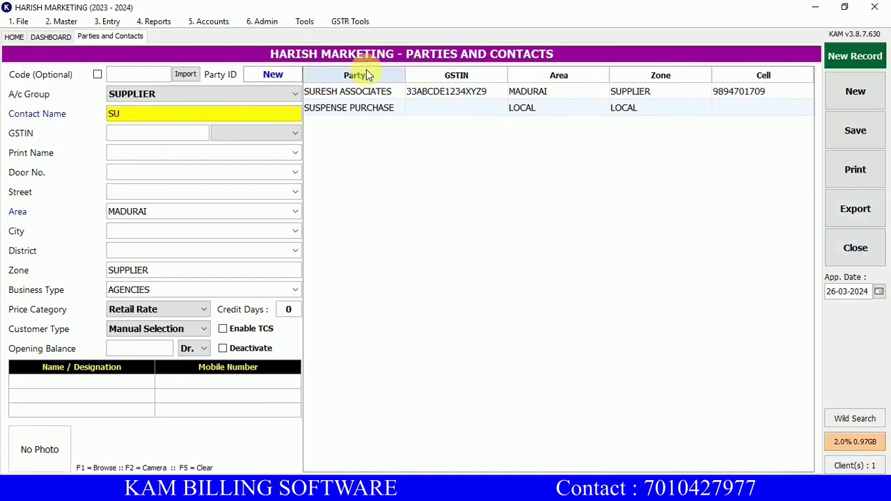
{"action": "type", "text": "R"}
{"action": "key", "text": "Down"}
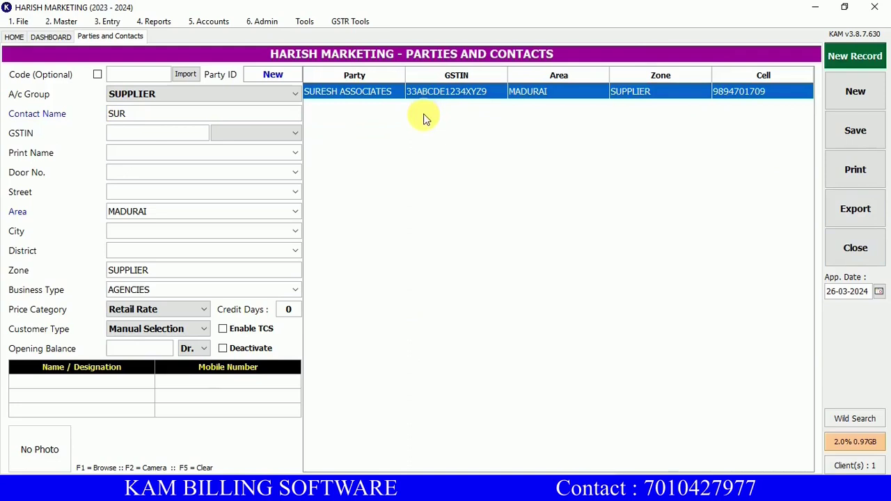
{"action": "key", "text": "Return"}
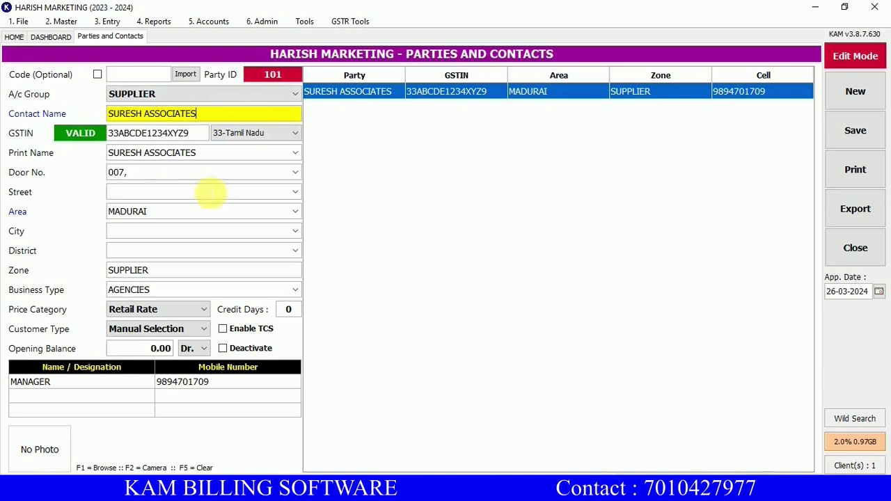
{"action": "key", "text": "Escape"}
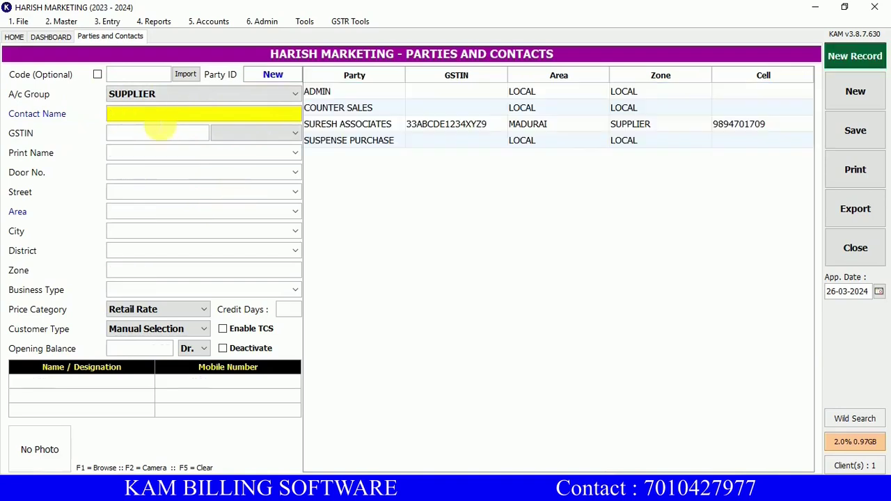
View the account group choices, close Parties and Contacts, and open a new purchase invoice.
{"action": "left_click", "coordinate": [298, 96]}
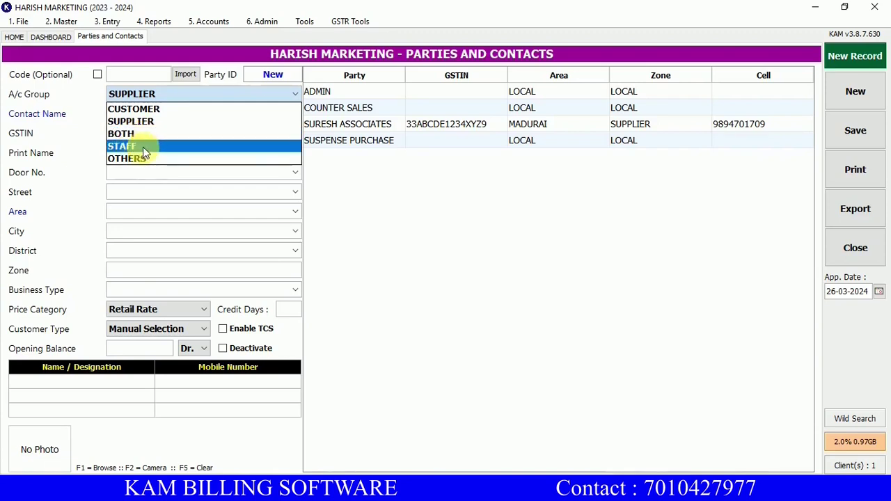
{"action": "left_click", "coordinate": [856, 249]}
{"action": "left_click", "coordinate": [124, 220]}
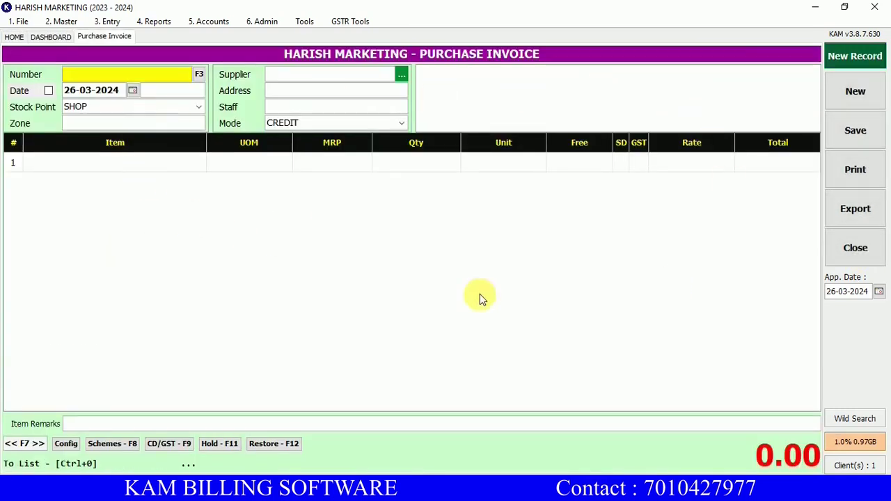
Configure the purchase invoice to always show schemes and always show CD & GST.
{"action": "left_click", "coordinate": [67, 444]}
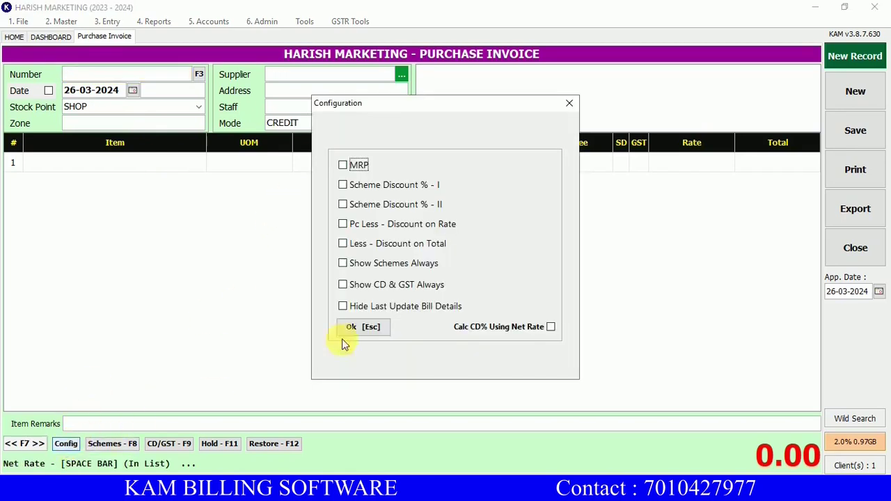
{"action": "left_click", "coordinate": [342, 263]}
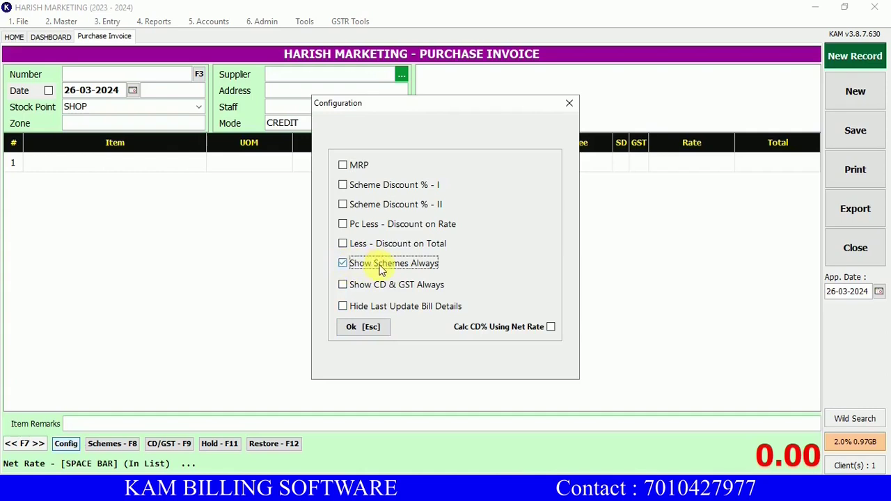
{"action": "left_click", "coordinate": [343, 286]}
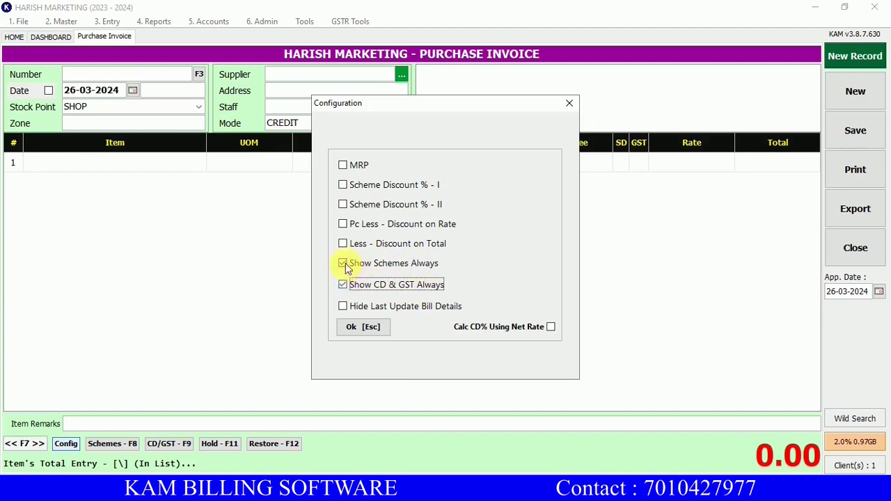
{"action": "left_click", "coordinate": [366, 332]}
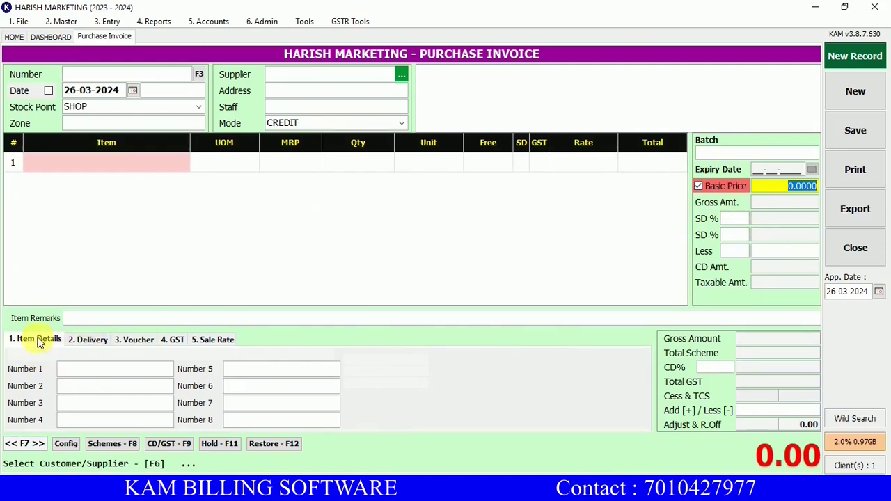
Look through the purchase invoice's delivery, voucher, GST and sale rate sections, and return to the item details.
{"action": "left_click", "coordinate": [90, 341]}
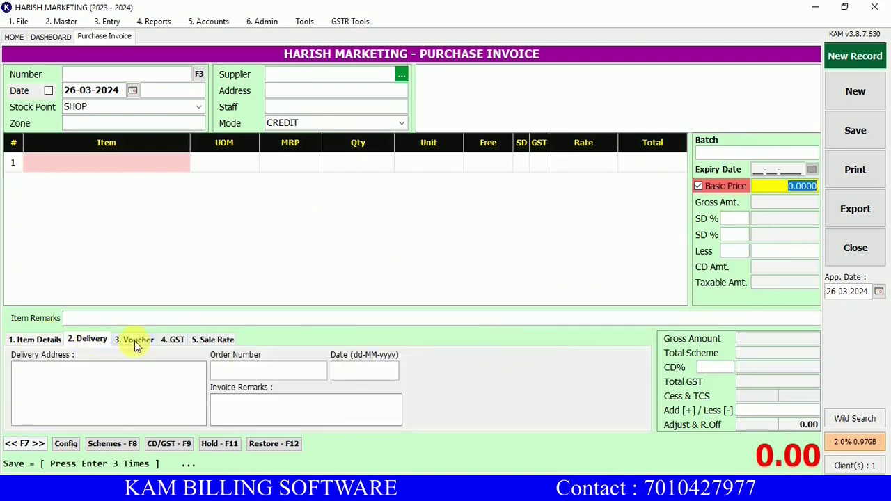
{"action": "left_click", "coordinate": [136, 341]}
{"action": "left_click", "coordinate": [173, 340]}
{"action": "left_click", "coordinate": [212, 339]}
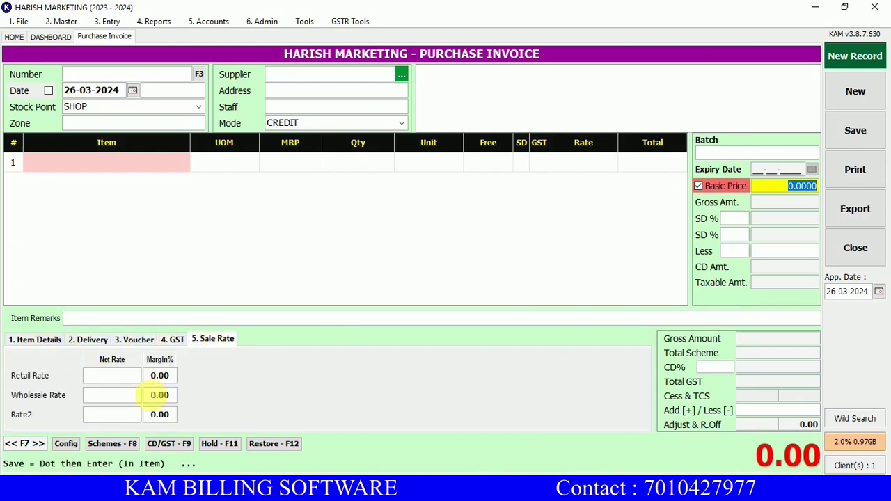
{"action": "left_click", "coordinate": [49, 341]}
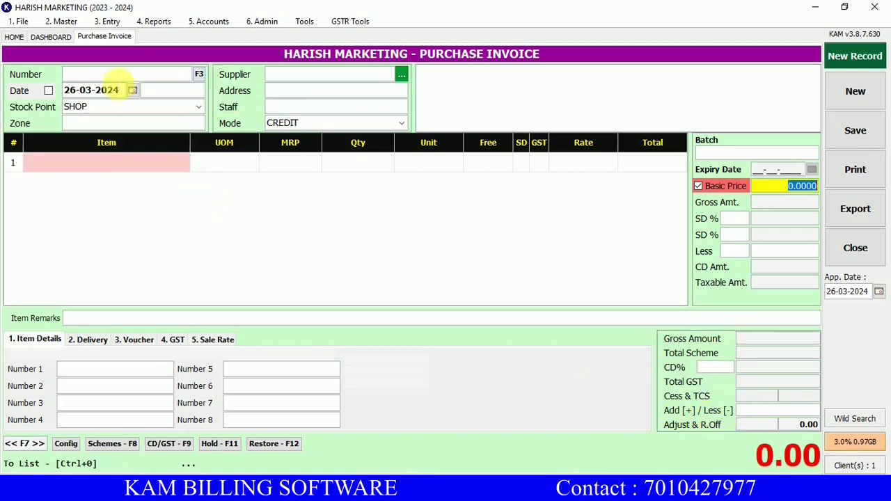
Find the existing purchase bill with the keyword SU and open it for editing.
{"action": "left_click", "coordinate": [116, 78]}
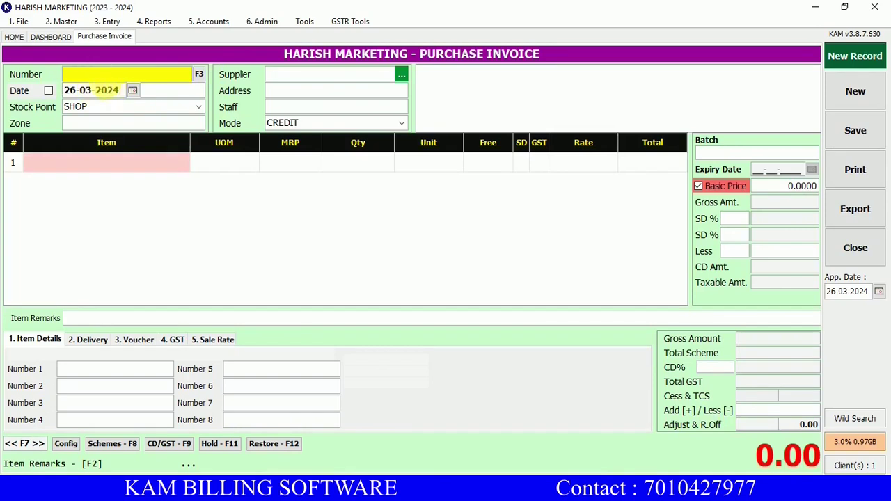
{"action": "left_click", "coordinate": [199, 73]}
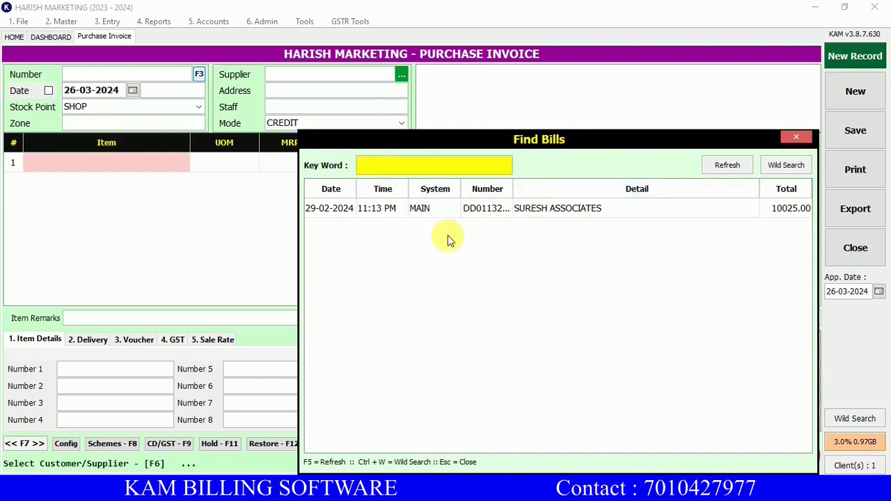
{"action": "type", "text": "SU"}
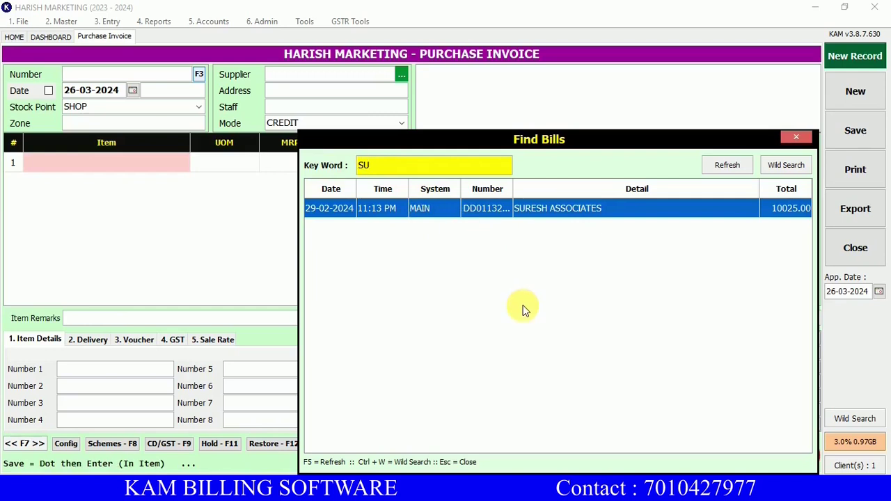
{"action": "key", "text": "Return"}
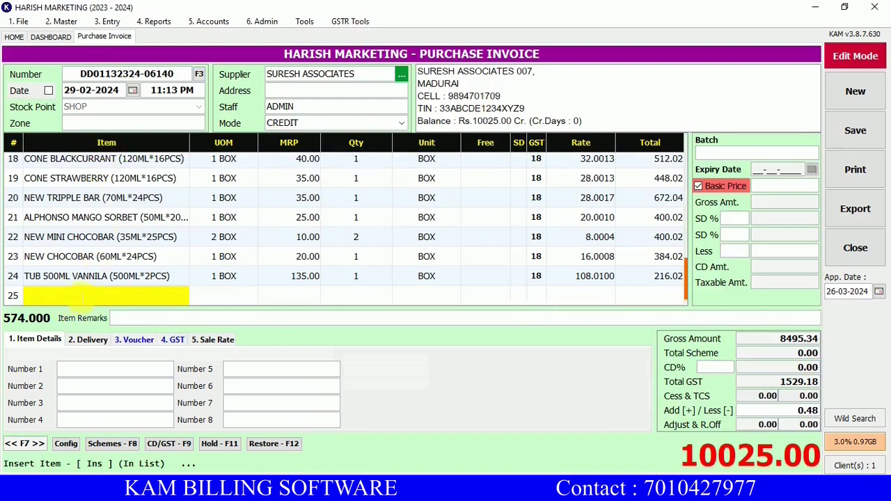
Review the purchase bill's number, date, supplier and payment mode, and continue to its item list.
{"action": "left_click", "coordinate": [161, 74]}
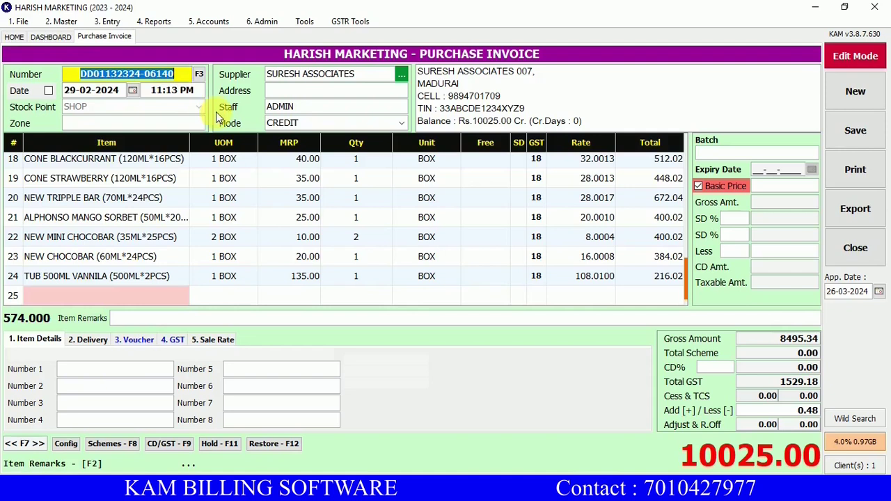
{"action": "key", "text": "Return"}
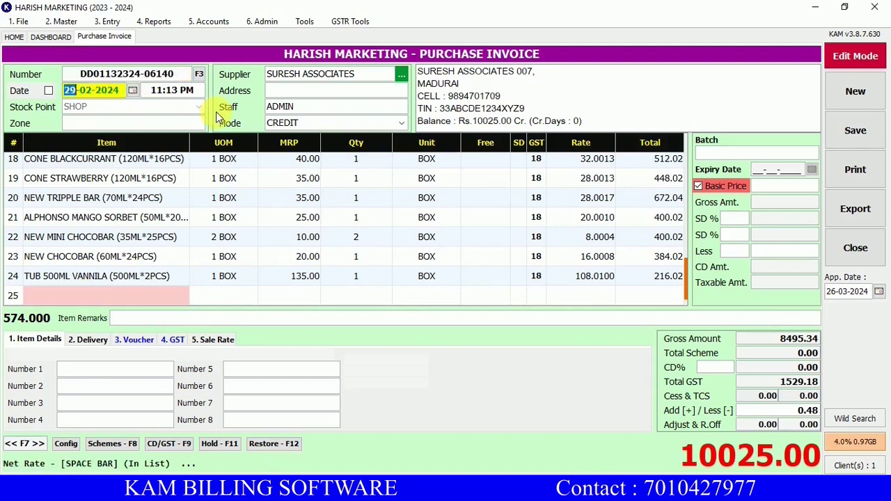
{"action": "key", "text": "Return"}
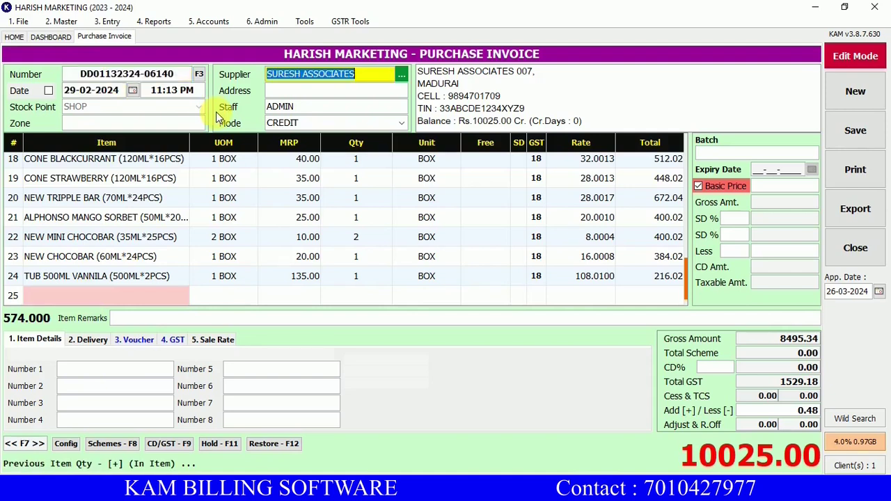
{"action": "key", "text": "Return"}
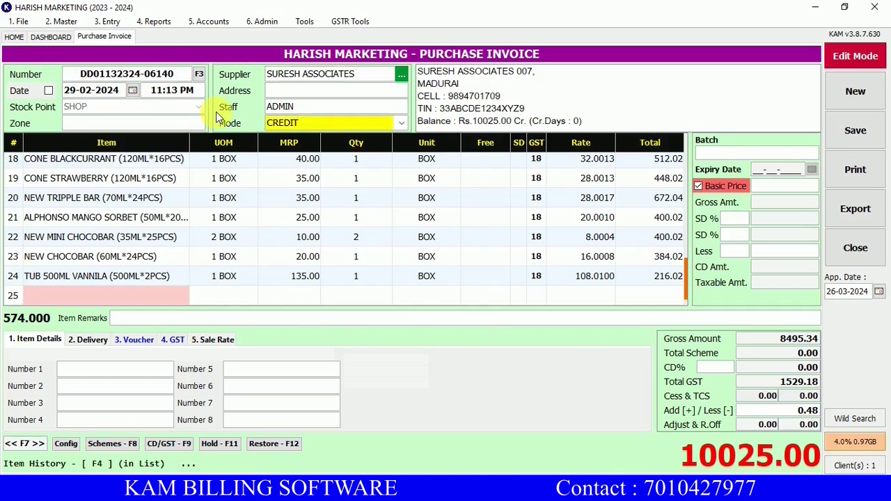
{"action": "key", "text": "Return"}
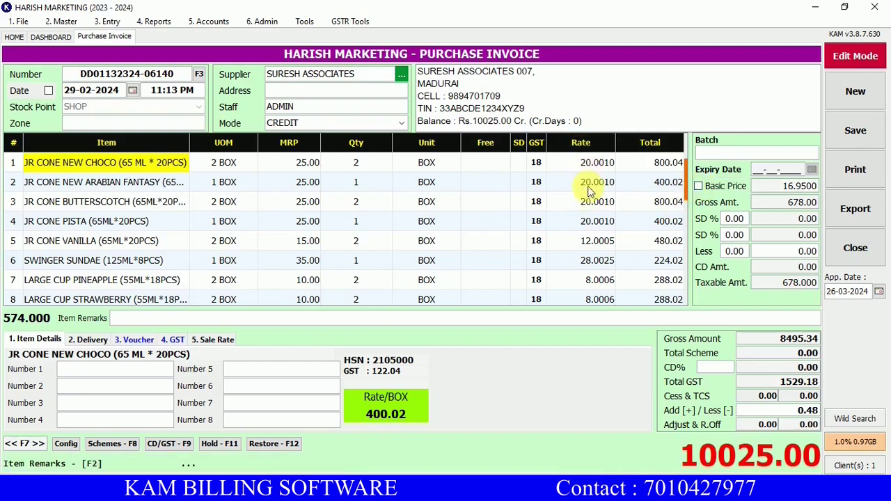
Enable Basic Price for the first item, JR CONE NEW CHOCO, and go to its quantity.
{"action": "left_click", "coordinate": [698, 186]}
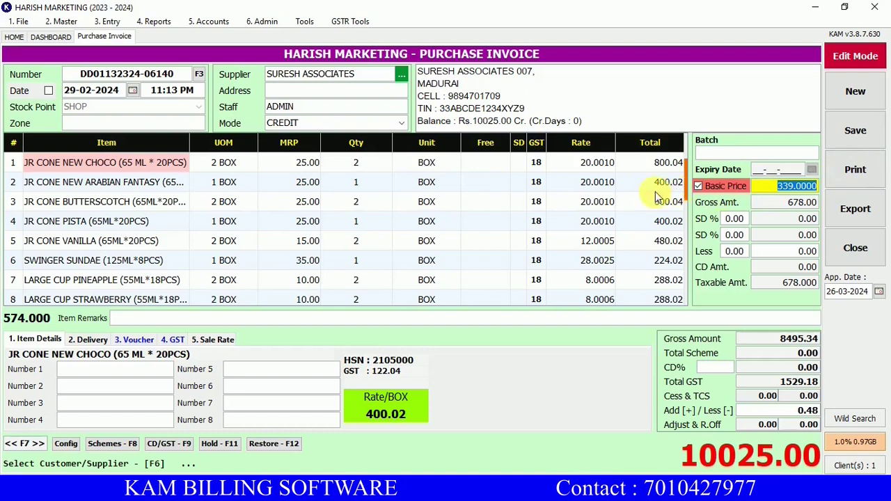
{"action": "left_click", "coordinate": [98, 163]}
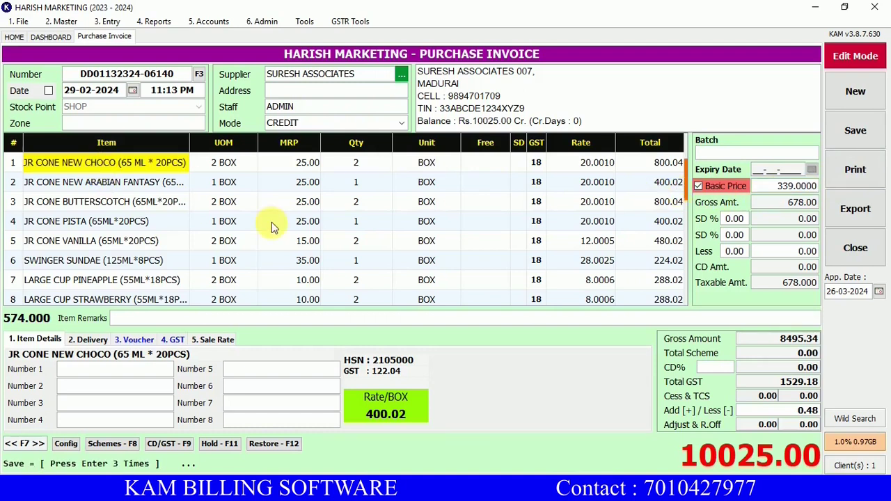
{"action": "key", "text": "Return"}
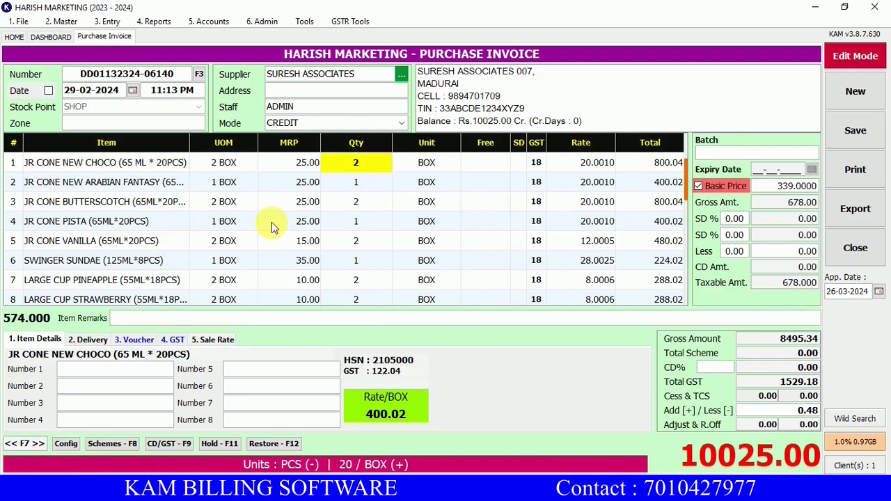
Switch the first item's unit to PCS and back to BOX, and continue to its basic price.
{"action": "key", "text": "plus"}
{"action": "key", "text": "Return"}
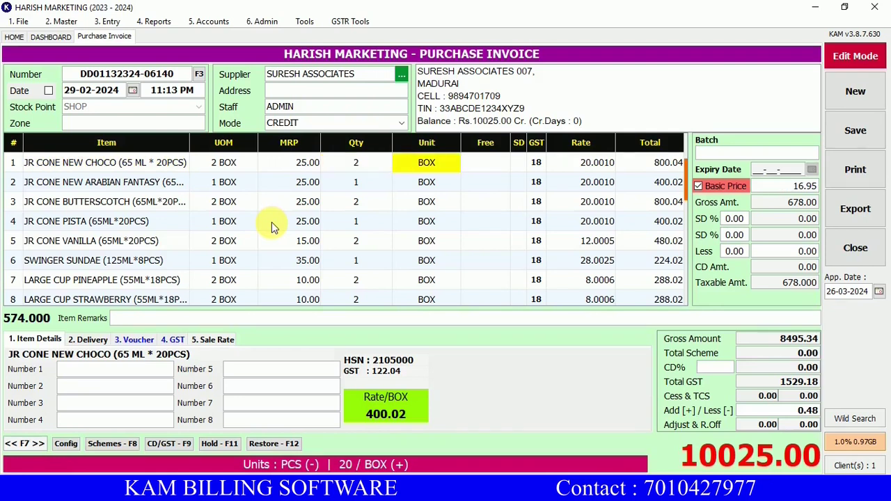
{"action": "key", "text": "minus"}
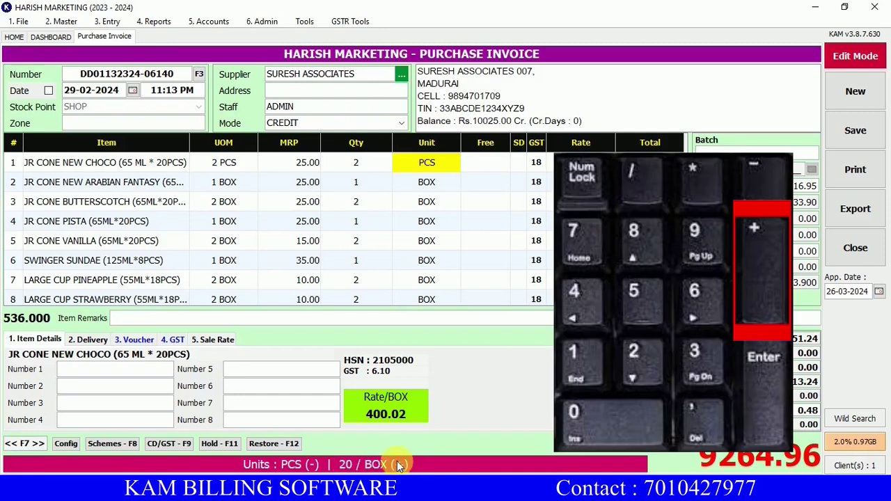
{"action": "key", "text": "KP_Add"}
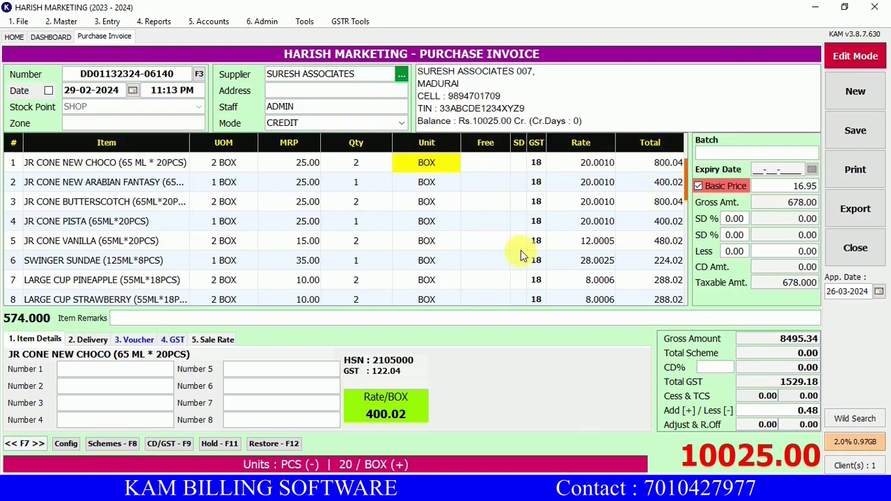
{"action": "key", "text": "Return"}
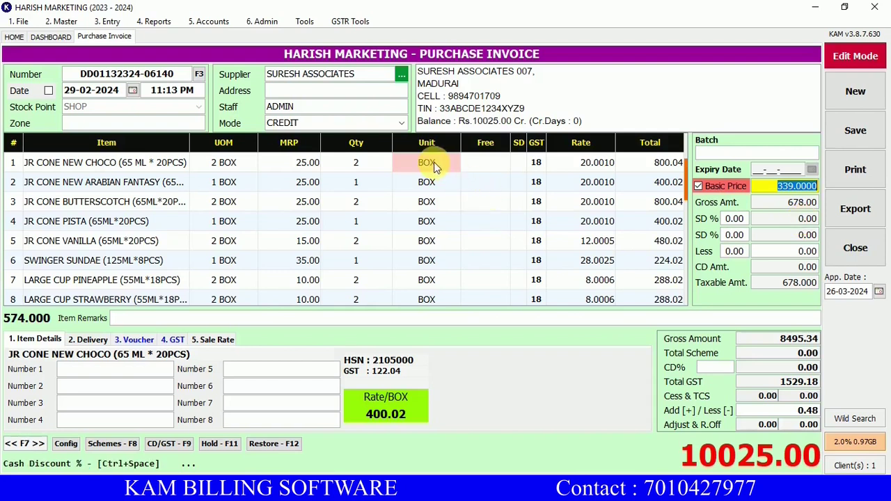
Change the unit of JR CONE NEW CHOCO to PCS and continue to its basic price.
{"action": "left_click", "coordinate": [460, 161]}
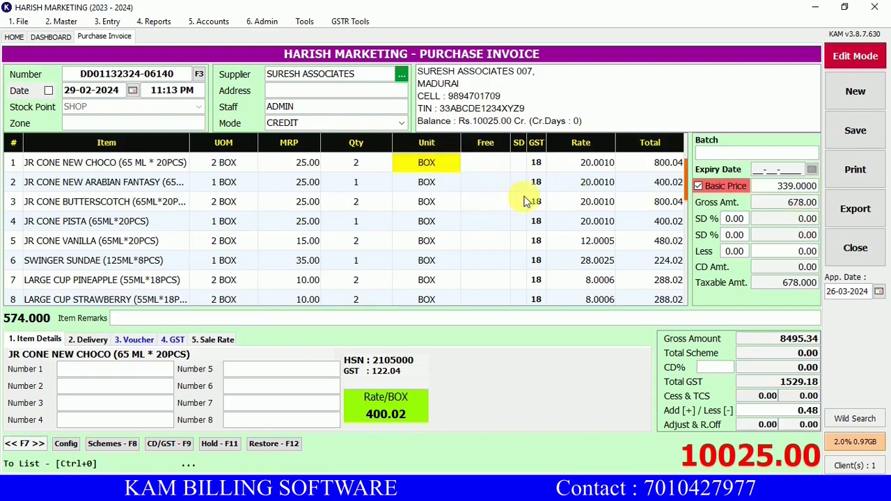
{"action": "key", "text": "minus"}
{"action": "key", "text": "Return"}
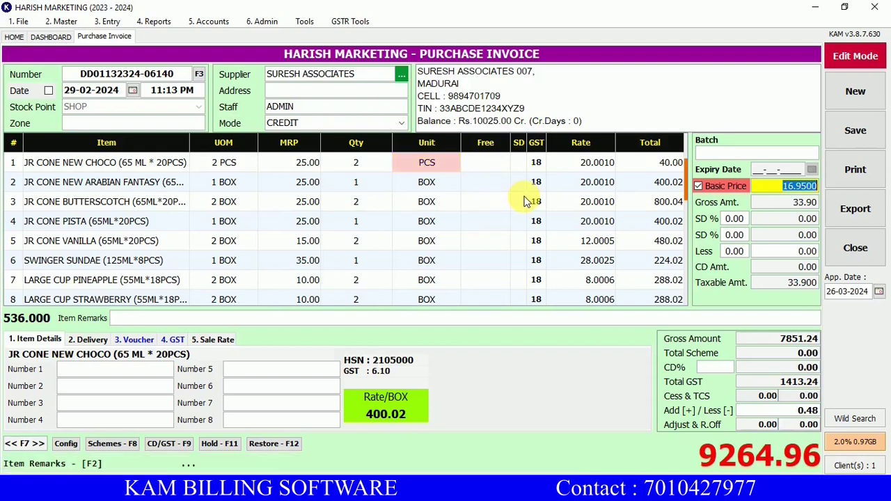
Set JR CONE NEW CHOCO's unit back to BOX, accept its basic price and move on to the second item.
{"action": "left_click", "coordinate": [420, 162]}
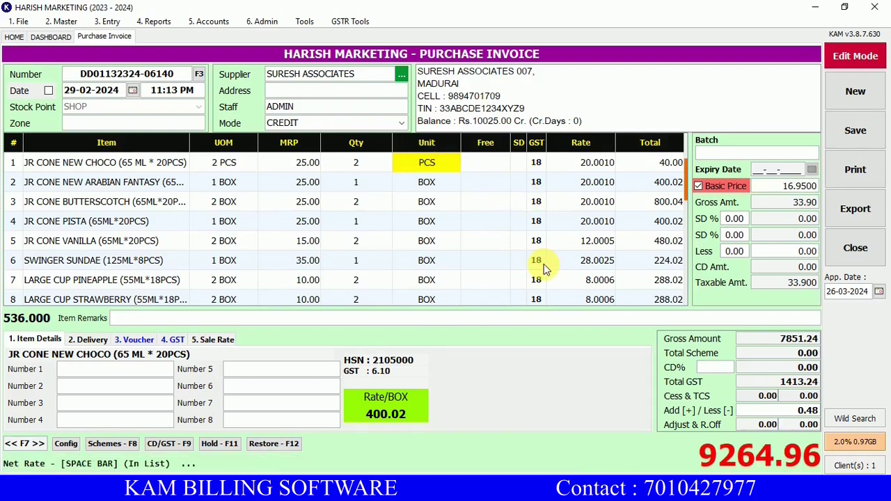
{"action": "key", "text": "minus"}
{"action": "key", "text": "Return"}
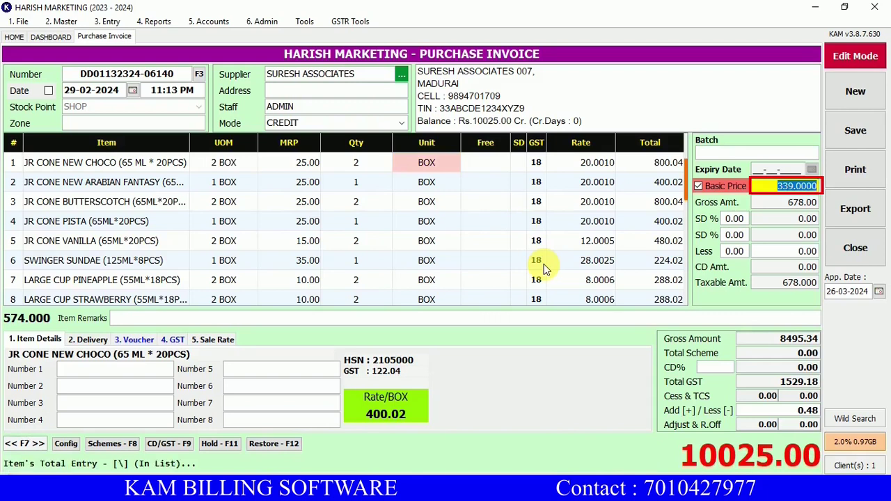
{"action": "key", "text": "Return"}
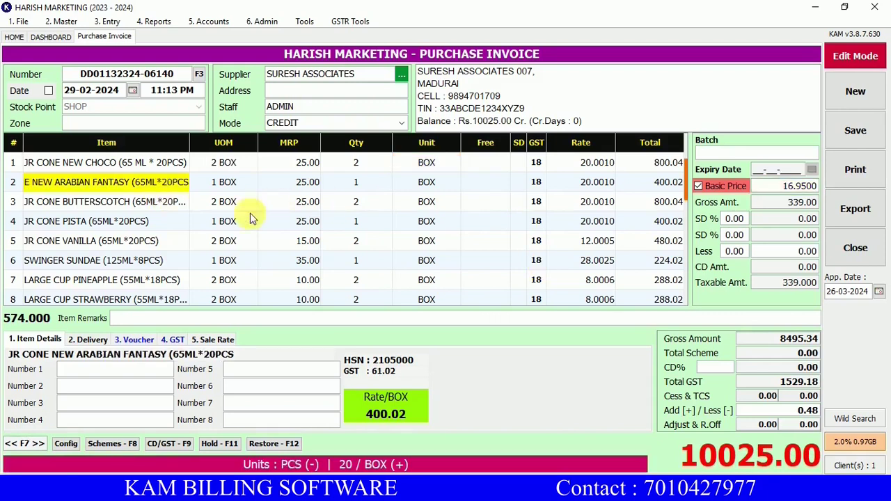
Accept the quantity, BOX unit and basic price of JR CONE NEW ARABIAN FANTASY and continue to the third item.
{"action": "key", "text": "Return"}
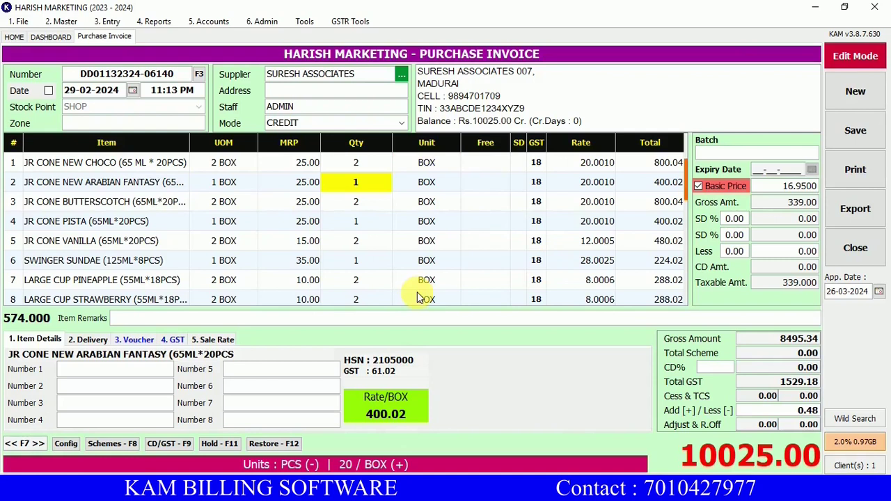
{"action": "key", "text": "Return"}
{"action": "key", "text": "Return"}
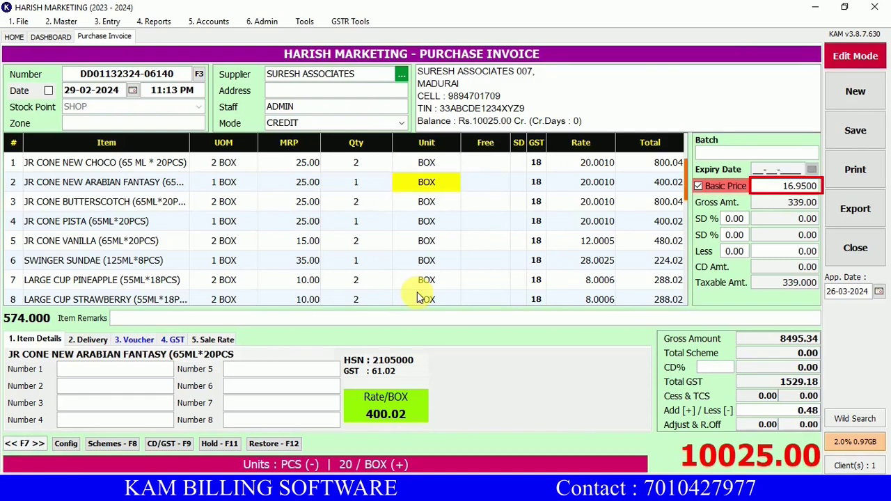
{"action": "left_click", "coordinate": [404, 405]}
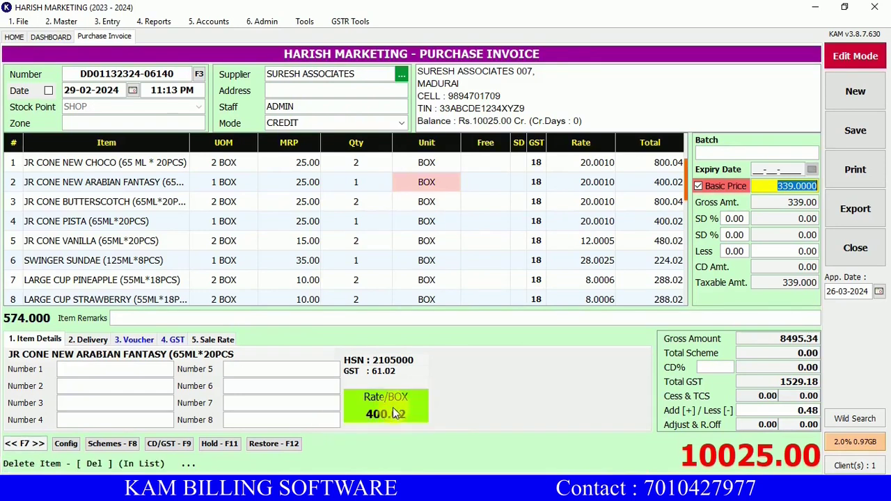
{"action": "key", "text": "Return"}
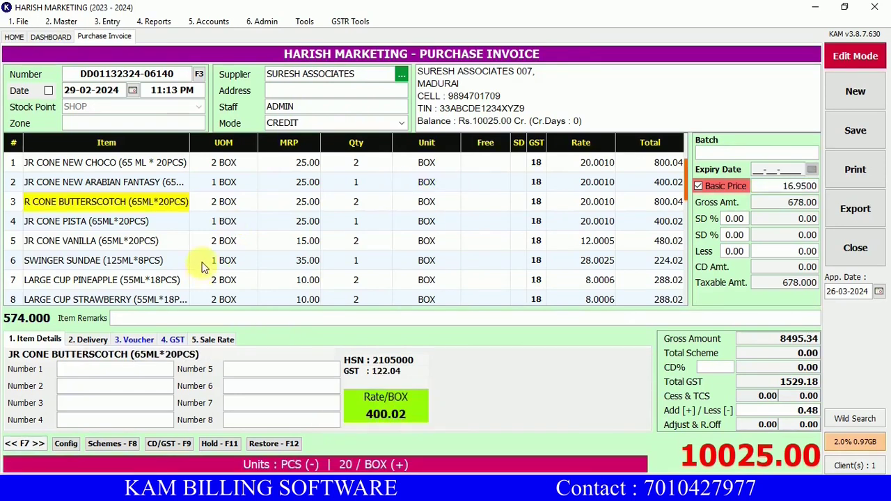
Clear the purchase bill's Add/Less amount and enter an addition of .48.
{"action": "scroll", "coordinate": [206, 265], "scroll_direction": "down", "scroll_amount": 6}
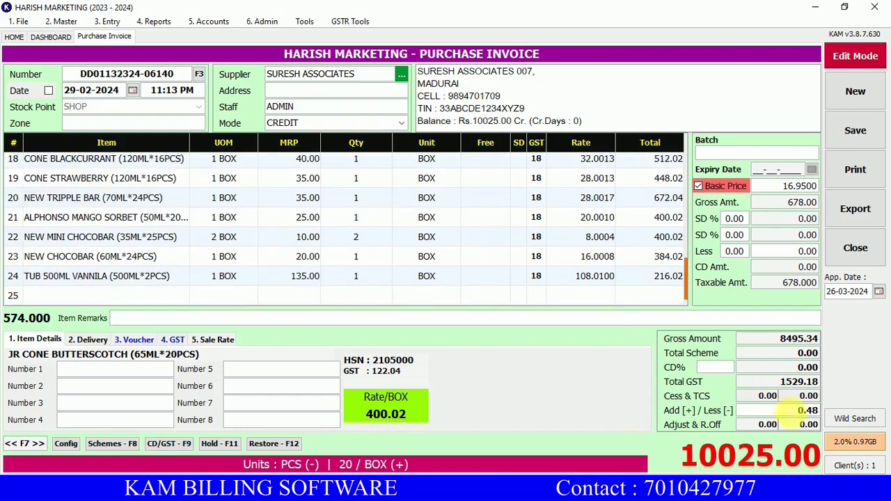
{"action": "left_click", "coordinate": [802, 411]}
{"action": "key", "text": "BackSpace"}
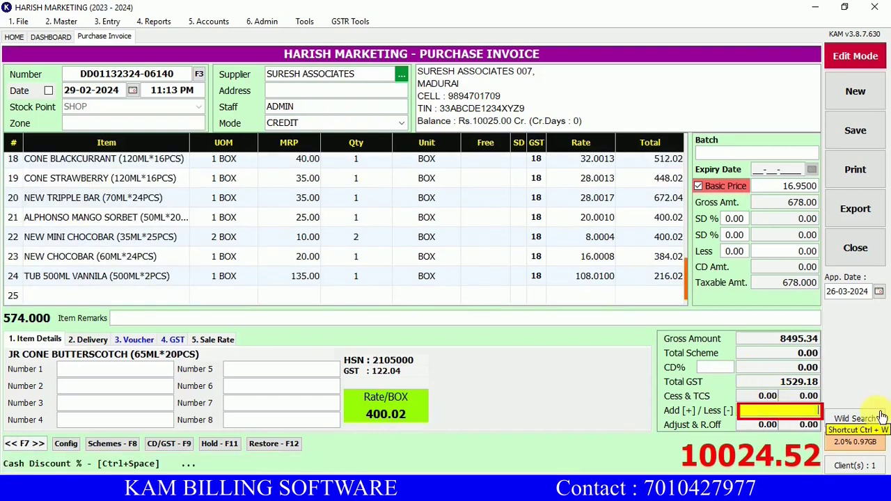
{"action": "type", "text": ".48"}
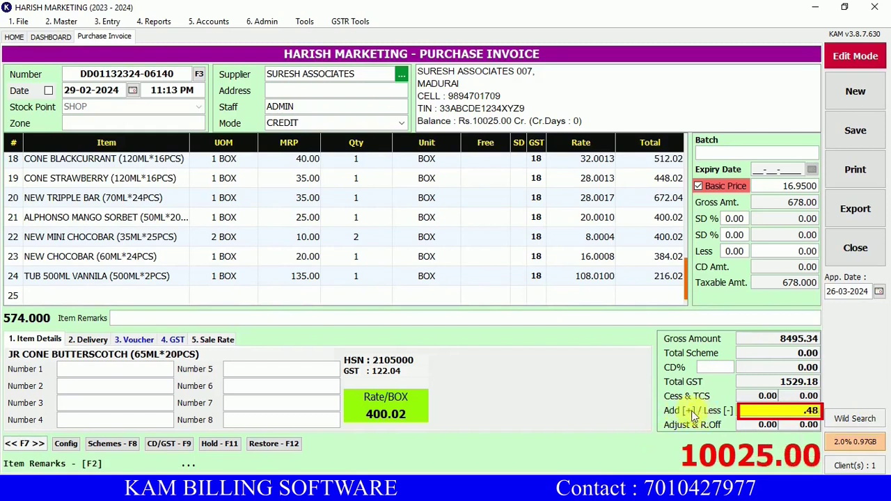
{"action": "key", "text": "Return"}
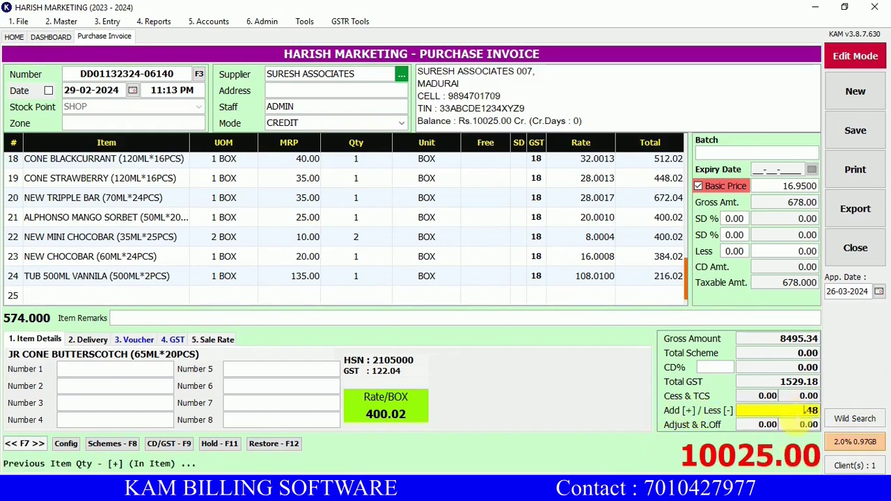
Replace the purchase bill's Add/Less amount with a deduction of -.52.
{"action": "key", "text": "Delete"}
{"action": "key", "text": "Delete"}
{"action": "key", "text": "Delete"}
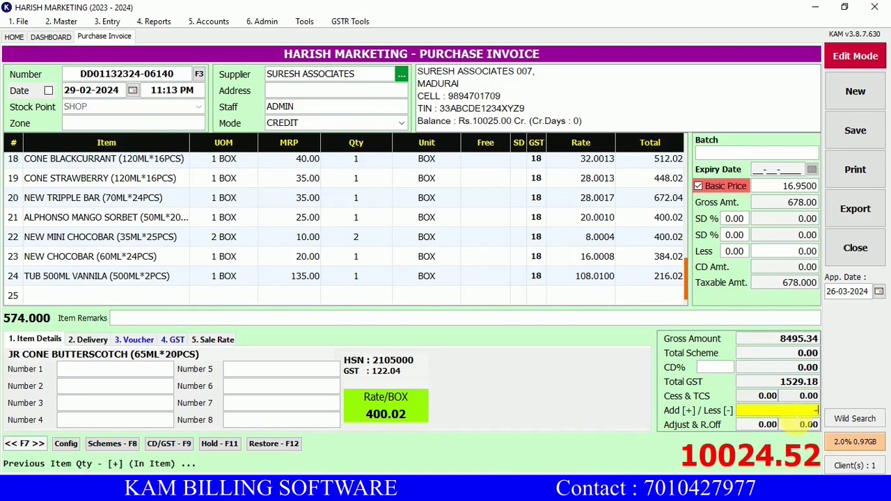
{"action": "type", "text": "-.52"}
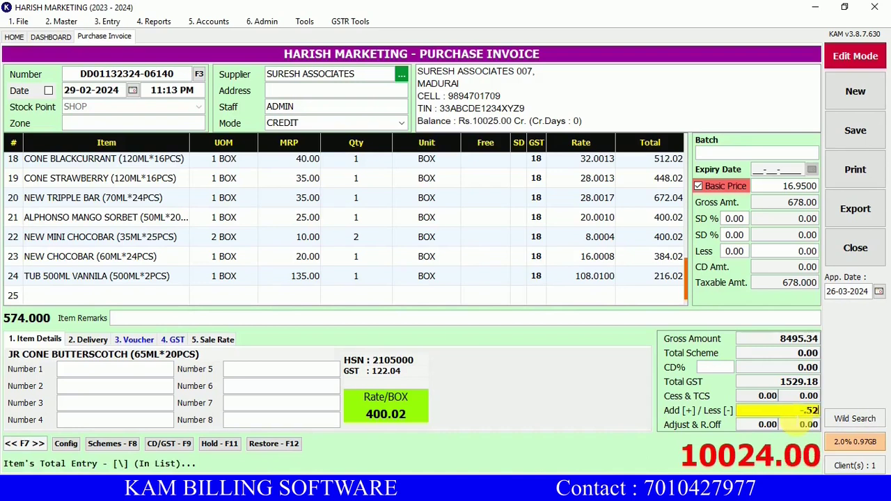
Set the purchase bill's Add/Less amount back to .48.
{"action": "left_click_drag", "start_coordinate": [799, 412], "coordinate": [867, 415]}
{"action": "type", "text": ".4"}
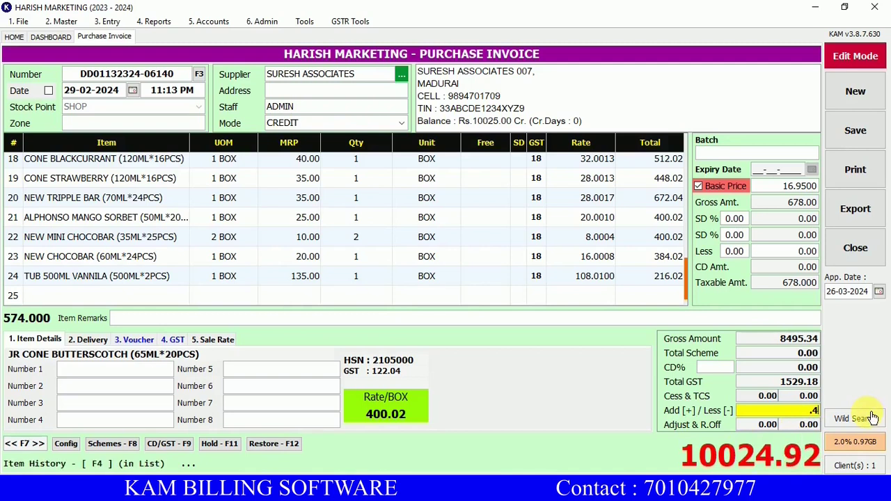
{"action": "type", "text": "8"}
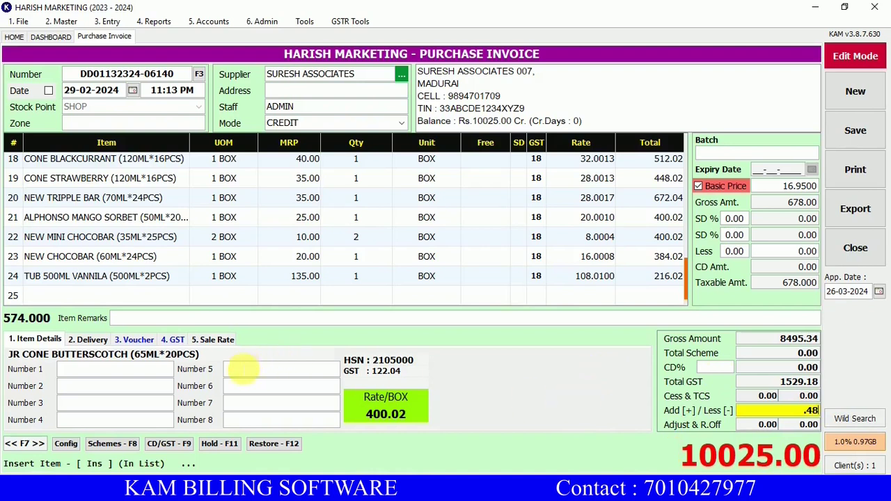
Review the bill's GST breakdown by HSN code, including taxable value, GST amounts and the total row.
{"action": "left_click", "coordinate": [174, 341]}
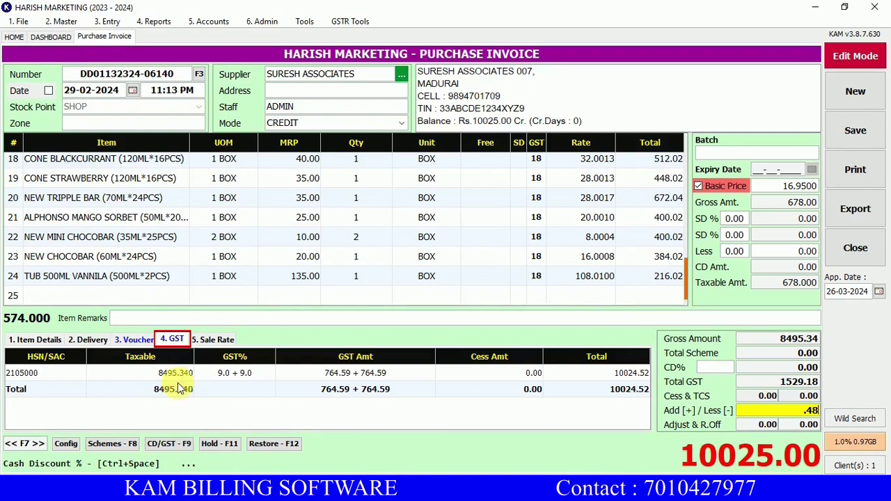
{"action": "left_click", "coordinate": [63, 374]}
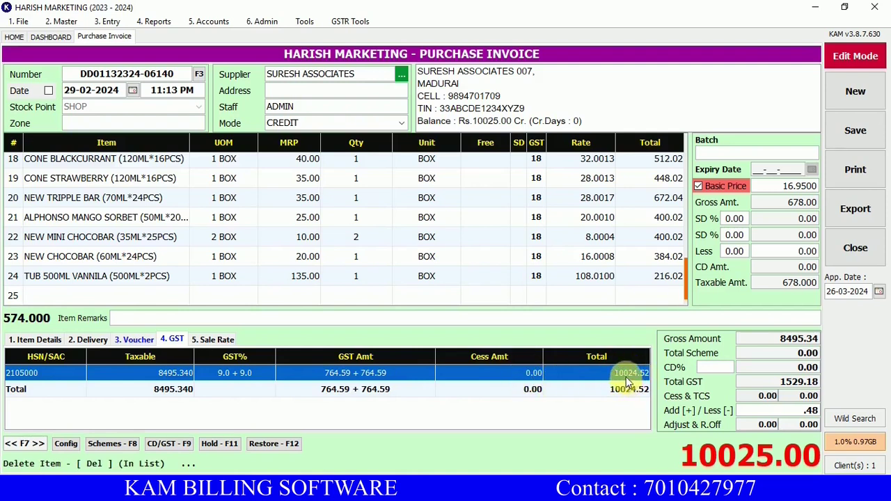
{"action": "left_click", "coordinate": [250, 390]}
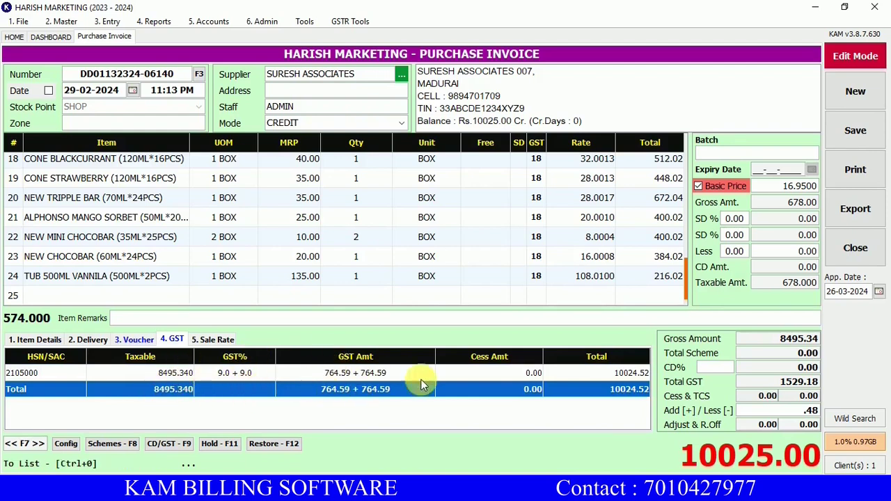
Save the edited purchase invoice without printing it, and show the blank invoice's sale rate section.
{"action": "left_click", "coordinate": [832, 132]}
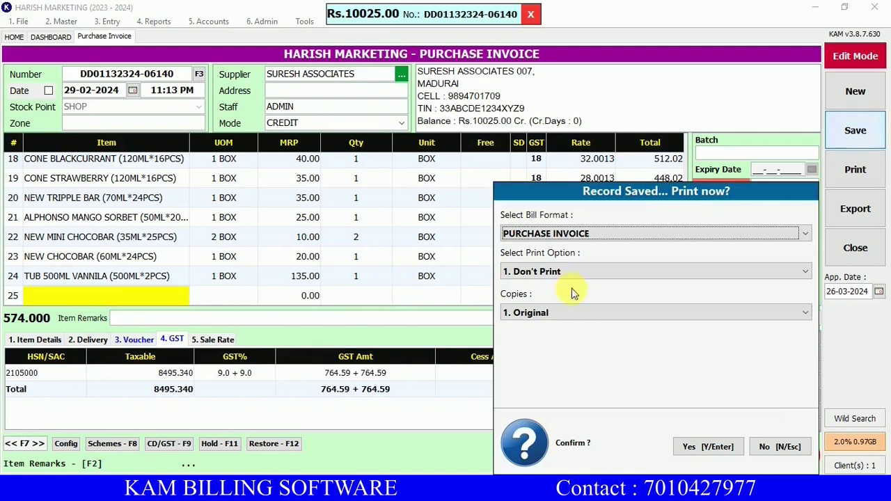
{"action": "left_click", "coordinate": [772, 446]}
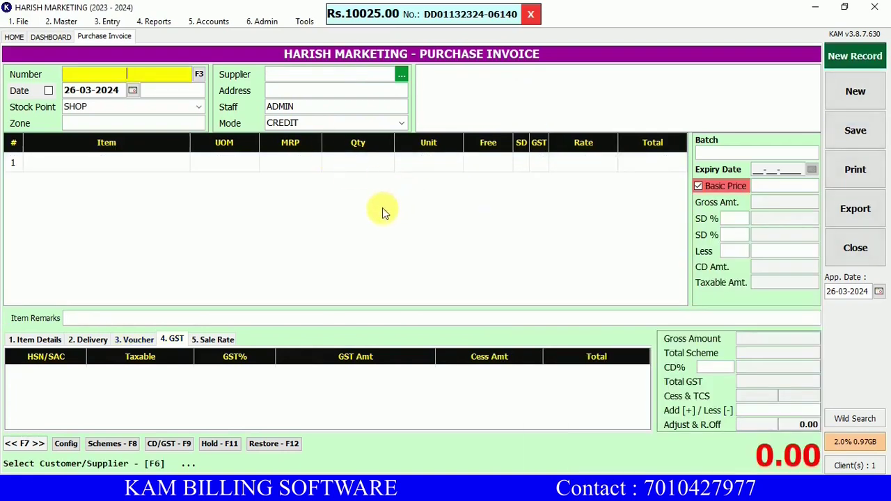
{"action": "left_click", "coordinate": [209, 345]}
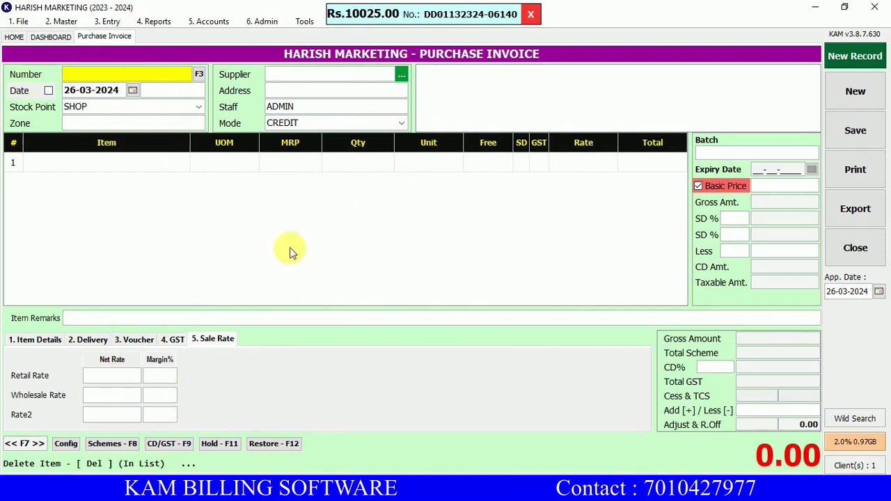
Open the Price List and load the items from the SURESH ASSOCIATES purchase bill dated 29-02-2024.
{"action": "left_click", "coordinate": [12, 36]}
{"action": "left_click", "coordinate": [101, 418]}
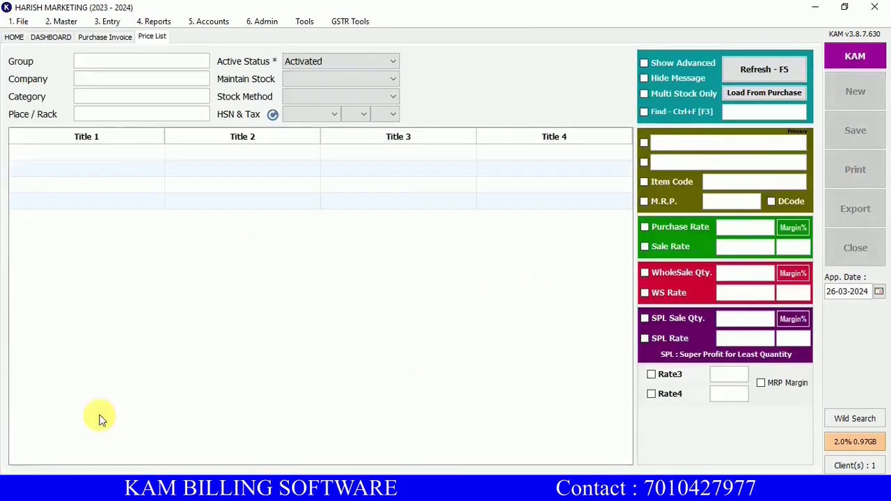
{"action": "left_click", "coordinate": [750, 96]}
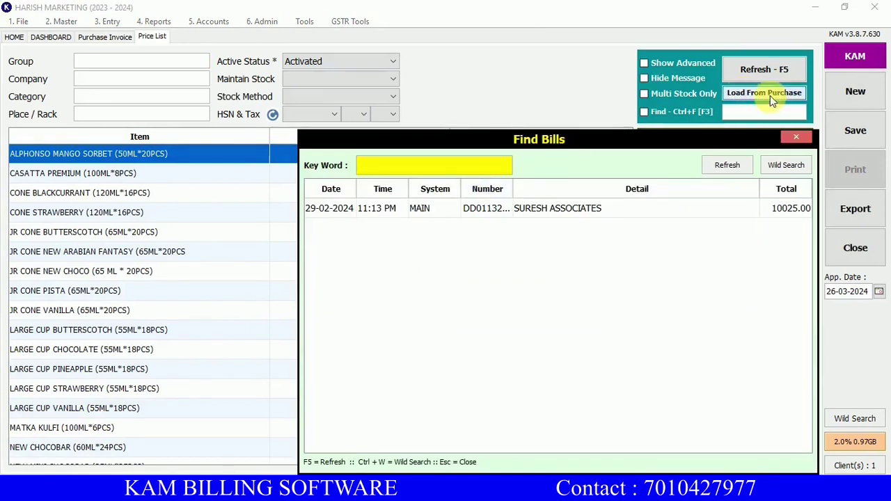
{"action": "left_click", "coordinate": [566, 210]}
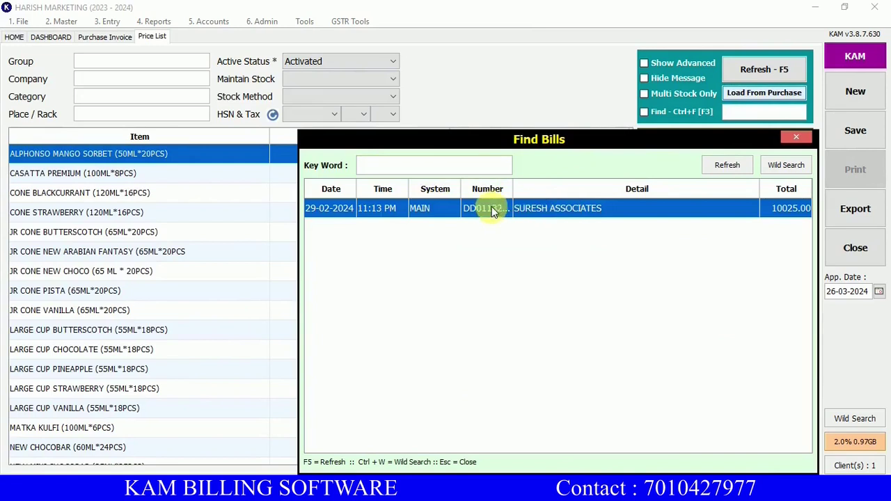
{"action": "double_click", "coordinate": [528, 209]}
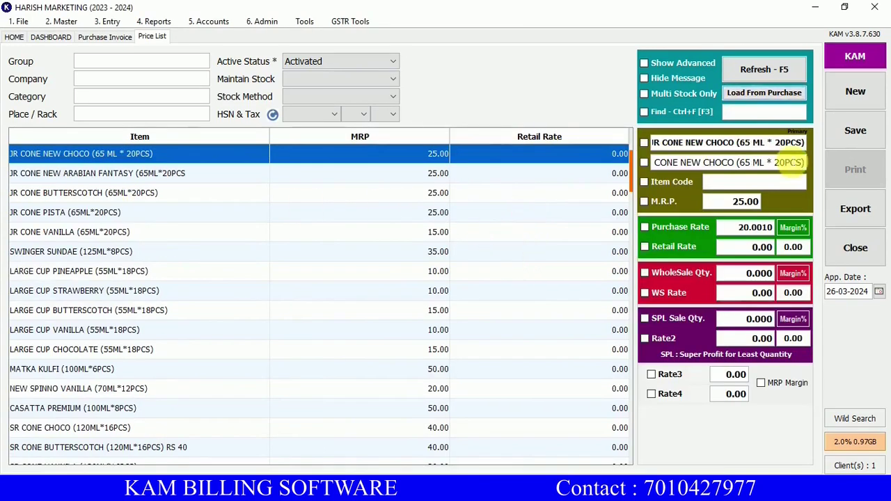
Enable retail rate editing and set the retail rate of JR CONE NEW CHOCO (65 ML * 20PCS) to 25.
{"action": "scroll", "coordinate": [119, 398], "scroll_direction": "down", "scroll_amount": 3}
{"action": "scroll", "coordinate": [119, 408], "scroll_direction": "up", "scroll_amount": 3}
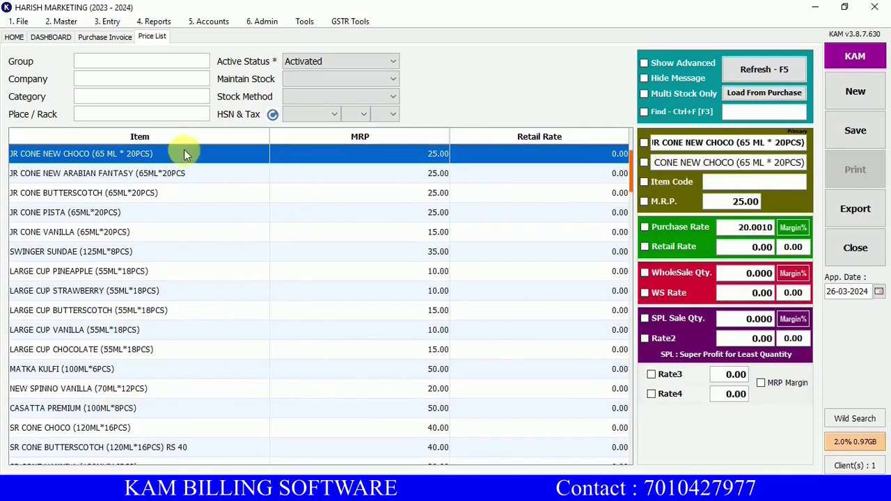
{"action": "left_click", "coordinate": [645, 247]}
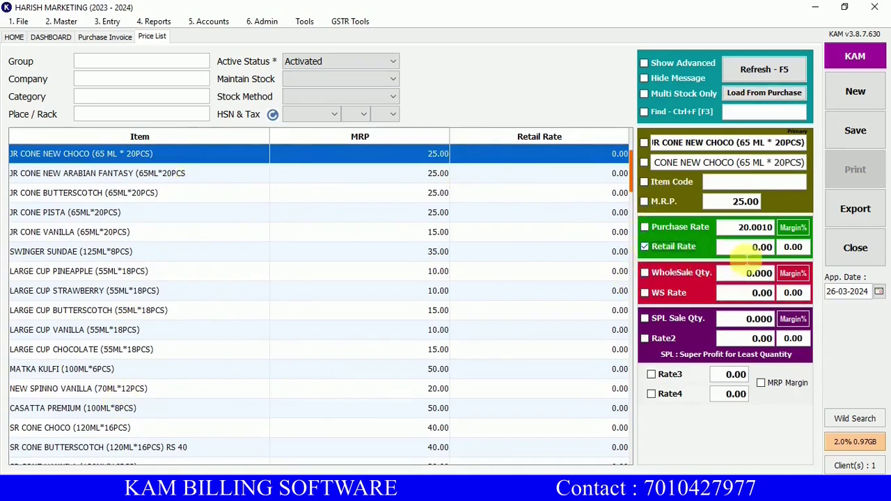
{"action": "left_click", "coordinate": [749, 252]}
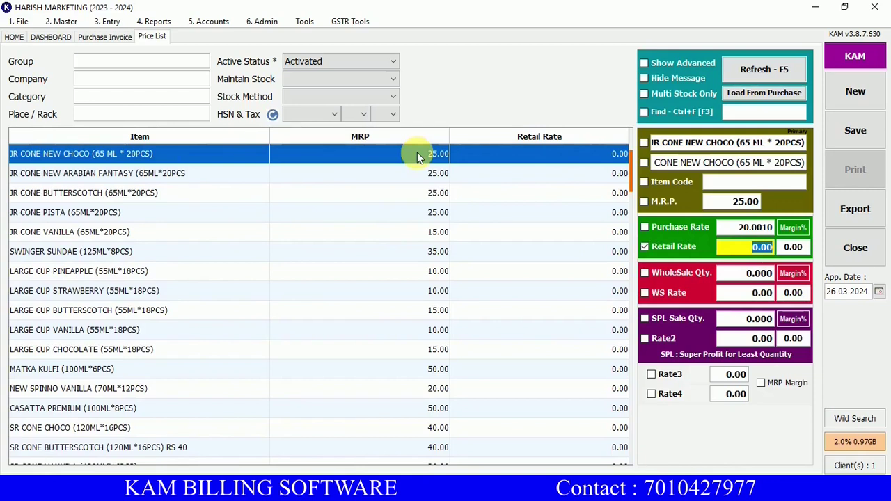
{"action": "type", "text": "25"}
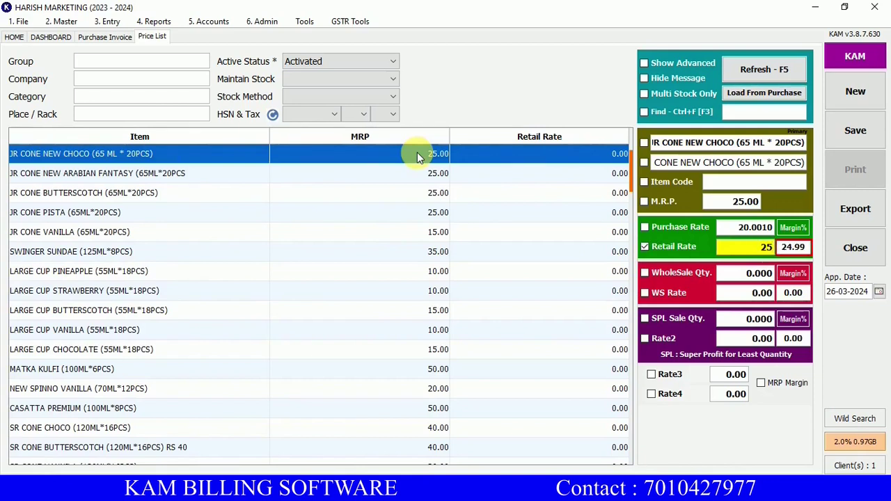
{"action": "key", "text": "Return"}
{"action": "key", "text": "Return"}
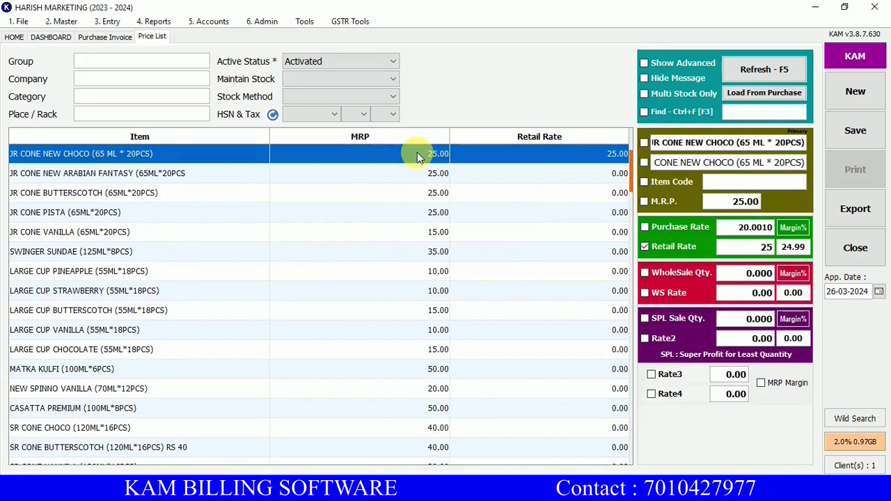
Set the retail rate of JR CONE NEW ARABIAN FANTASY to 25 and save it.
{"action": "key", "text": "Down"}
{"action": "key", "text": "Return"}
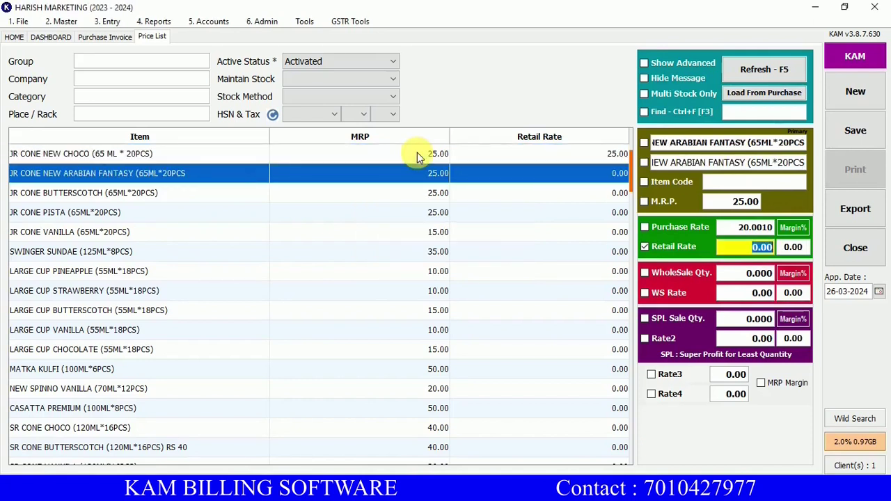
{"action": "type", "text": "25"}
{"action": "key", "text": "Return"}
{"action": "key", "text": "Return"}
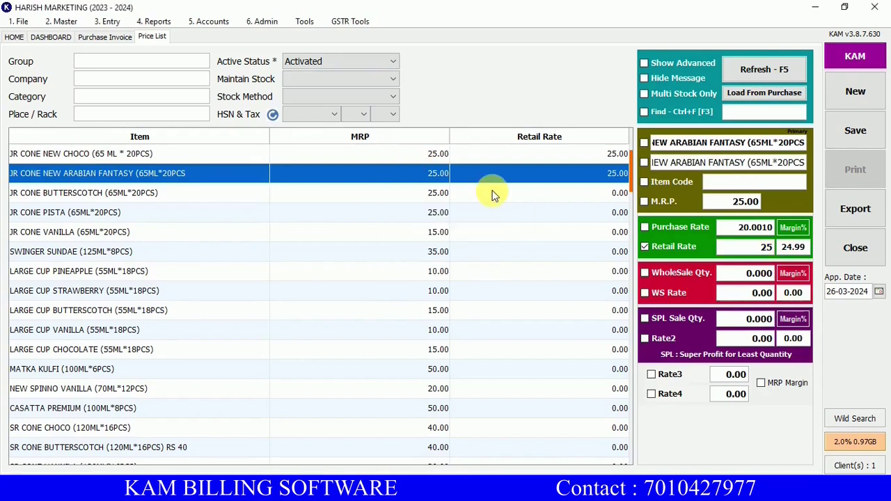
Set the retail rate of JR CONE BUTTERSCOTCH (65ML*20PCS) to 25 and save it.
{"action": "key", "text": "Down"}
{"action": "key", "text": "Return"}
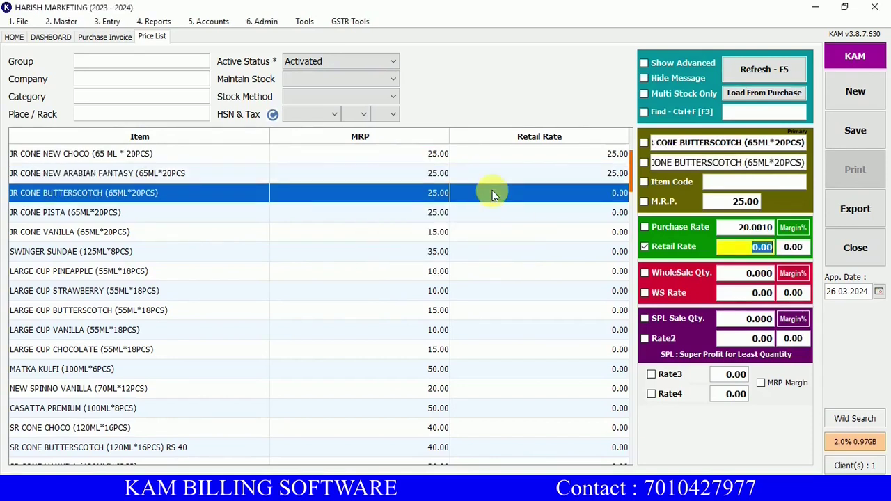
{"action": "type", "text": "25"}
{"action": "key", "text": "Return"}
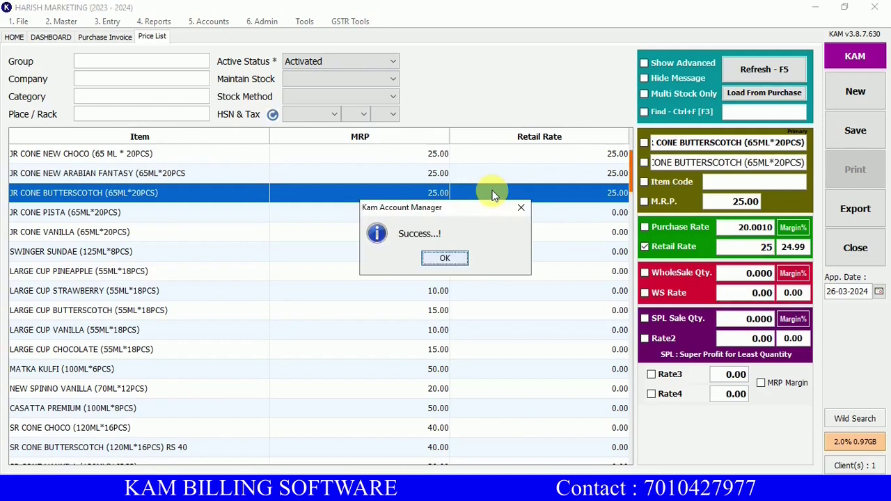
{"action": "key", "text": "Return"}
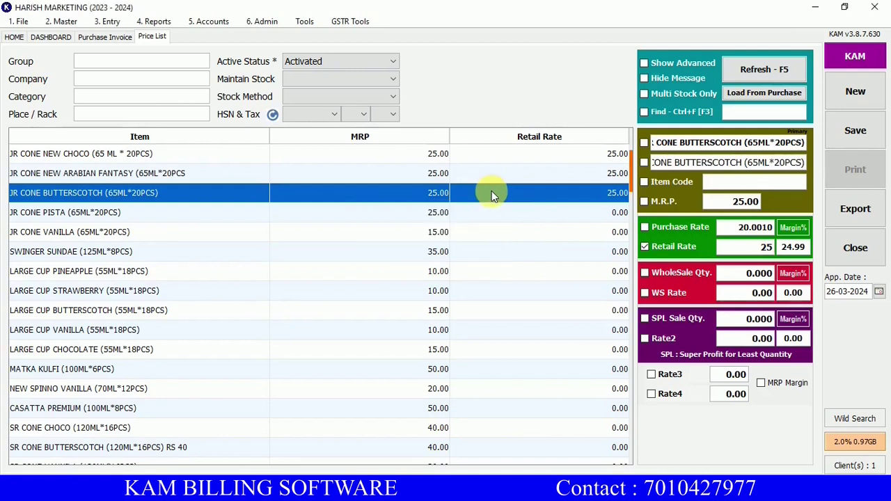
Turn on Hide Message and set the retail rate of JR CONE PISTA (65ML*20PCS) to 25.
{"action": "left_click", "coordinate": [644, 78]}
{"action": "left_click", "coordinate": [450, 213]}
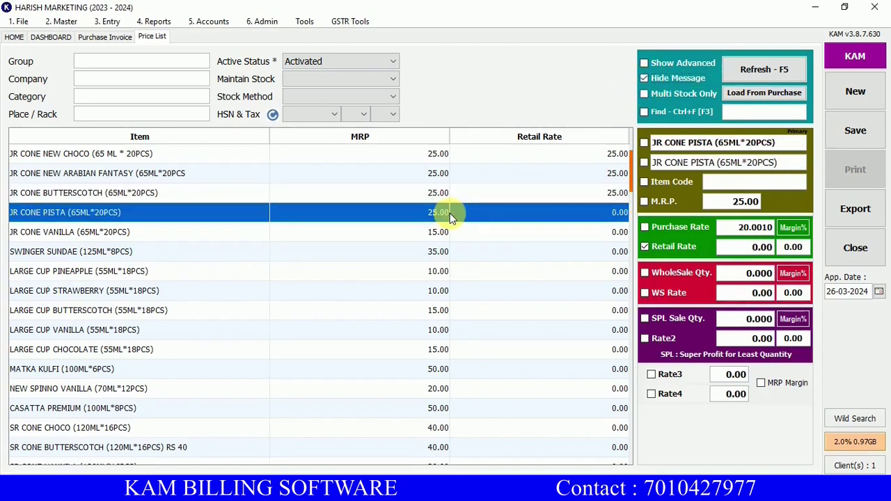
{"action": "key", "text": "Return"}
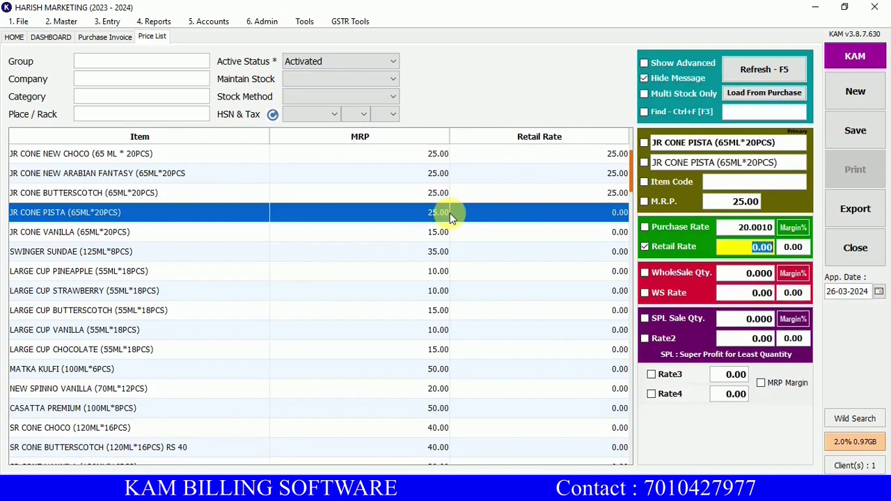
{"action": "type", "text": "25"}
{"action": "key", "text": "Return"}
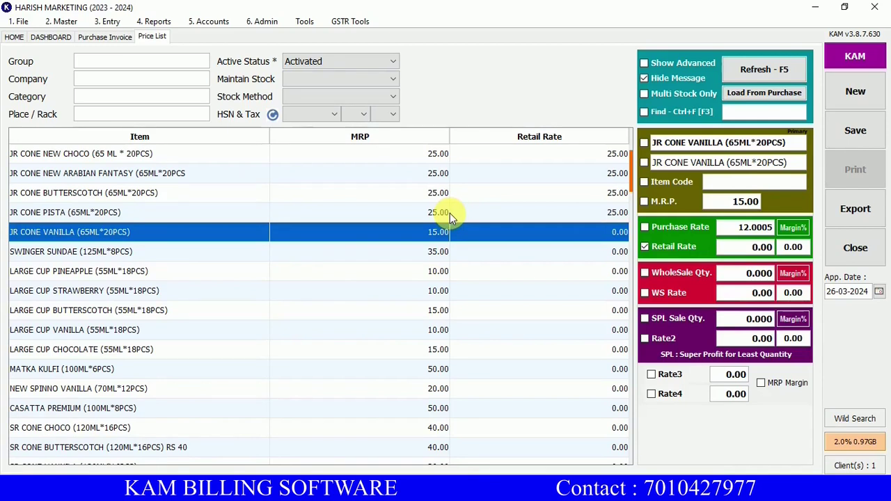
Set the retail rates of JR CONE VANILLA (65ML*20PCS) to 15 and SWINGER SUNDAE (125ML*8PCS) to 35.
{"action": "key", "text": "Return"}
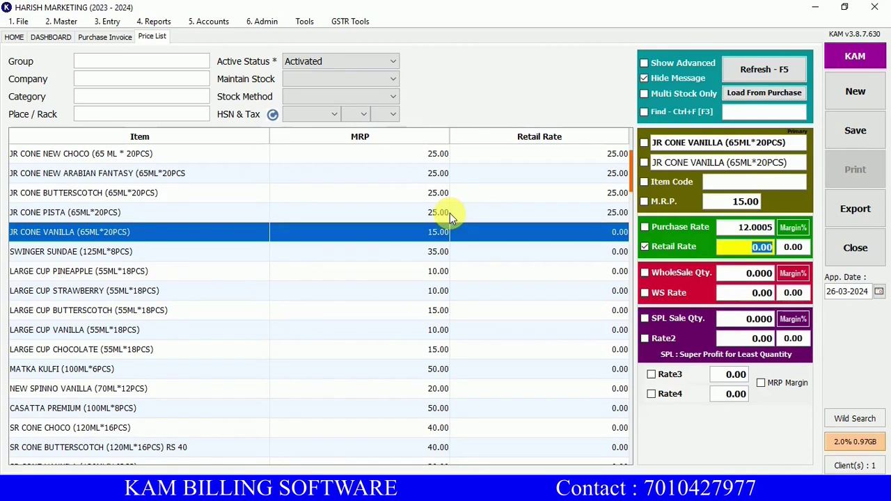
{"action": "type", "text": "15"}
{"action": "key", "text": "Return"}
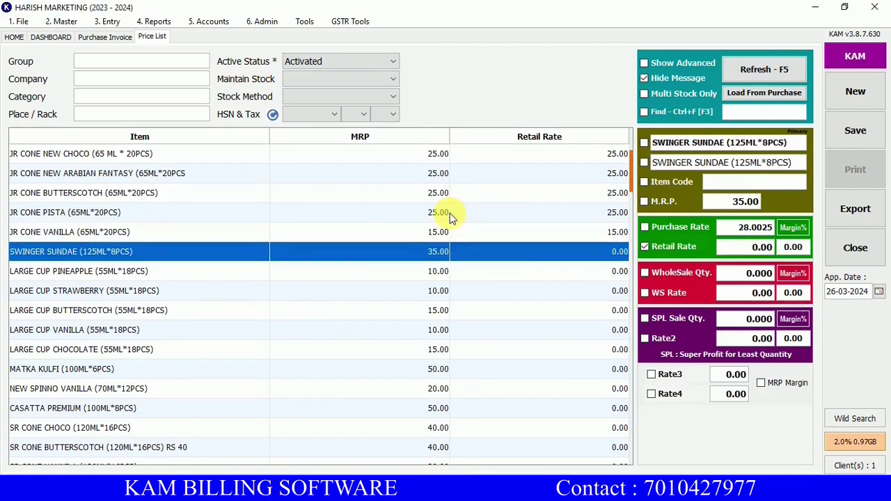
{"action": "key", "text": "Return"}
{"action": "type", "text": "35"}
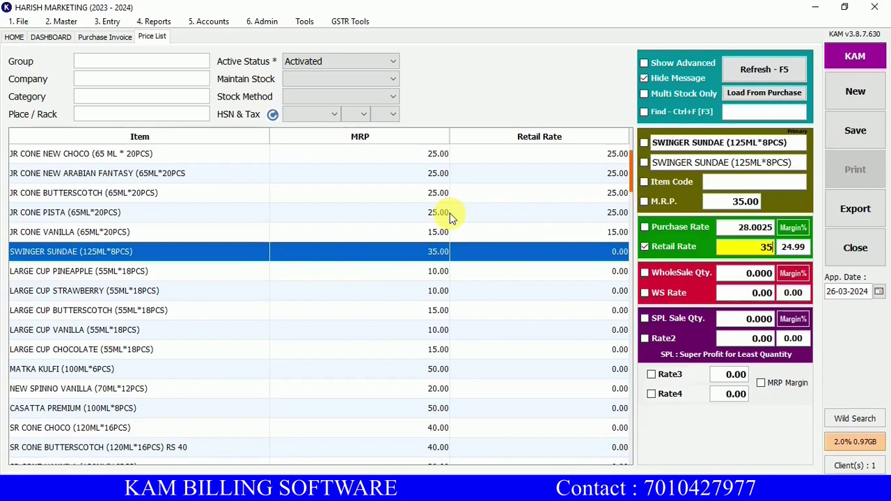
{"action": "key", "text": "Return"}
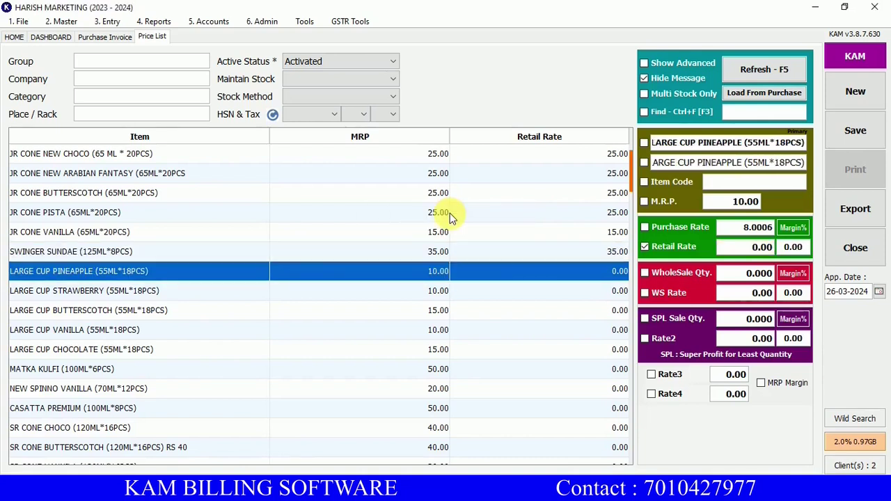